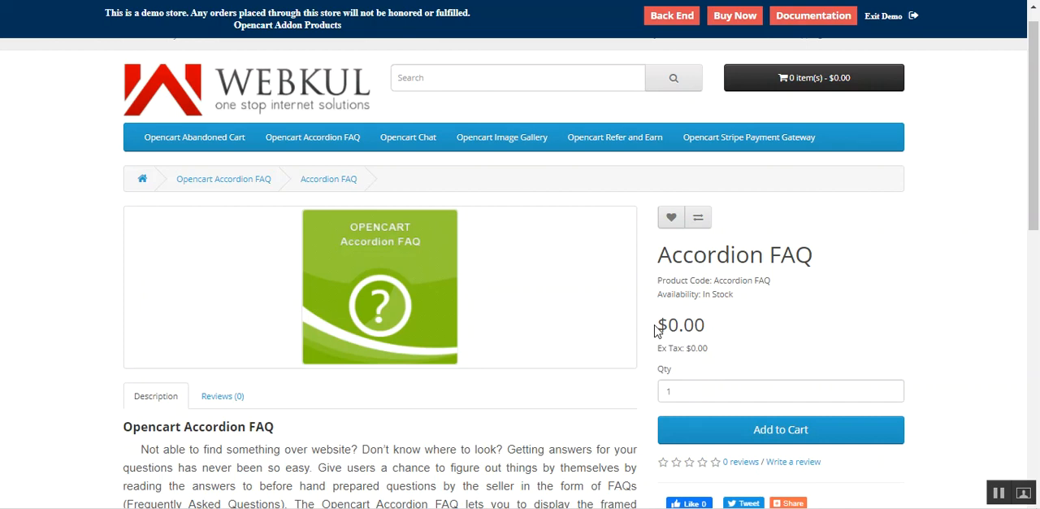
- Expand the "WEBKUL ONE STOP INTERNET SOLUTIONS" entry in the product page's accordion FAQ and read its answer
drag(1026, 166, 1015, 402)
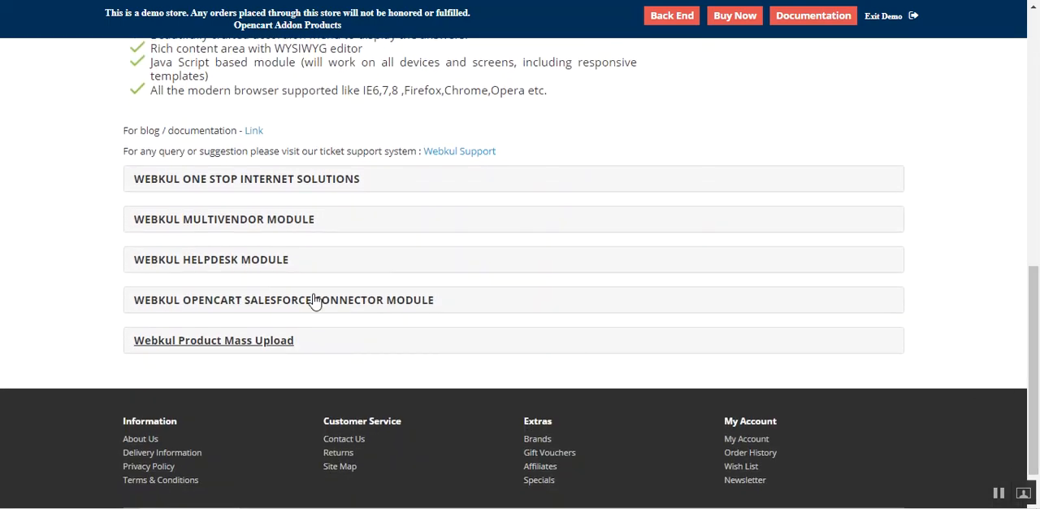
click(212, 185)
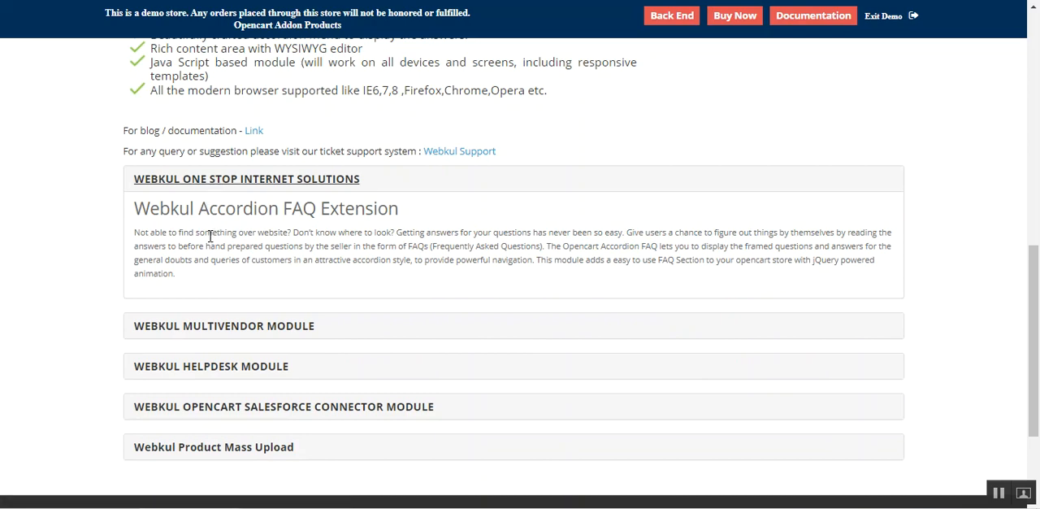
drag(193, 218, 301, 276)
click(360, 276)
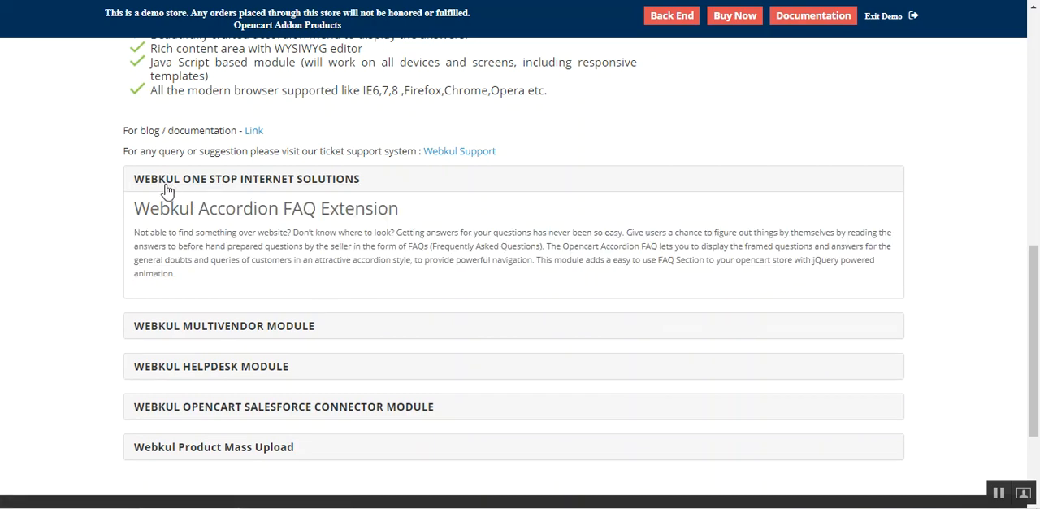
drag(142, 181, 268, 232)
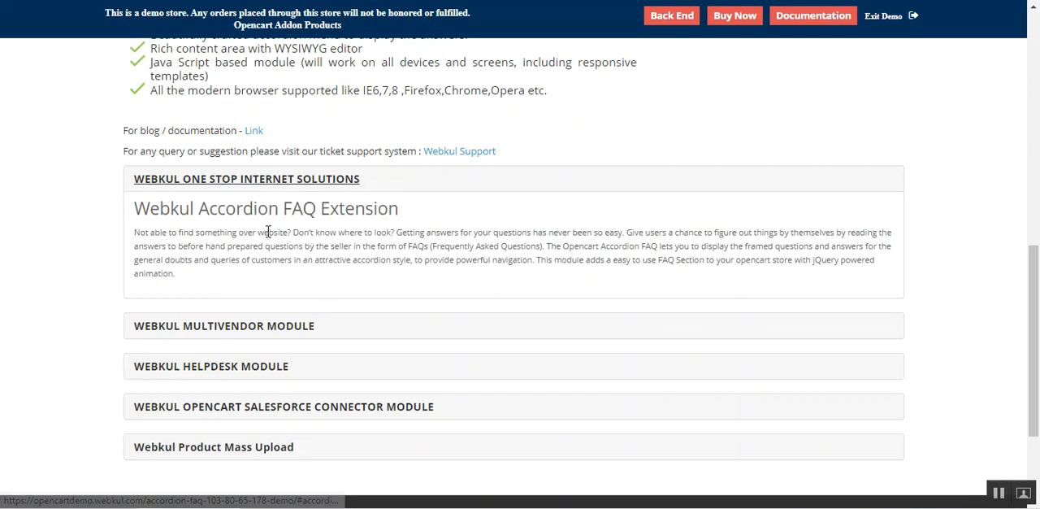
- Expand the "WEBKUL MULTIVENDOR MODULE" and "WEBKUL HELPDESK MODULE" entries to view their answers, and collapse both again
click(234, 333)
click(224, 371)
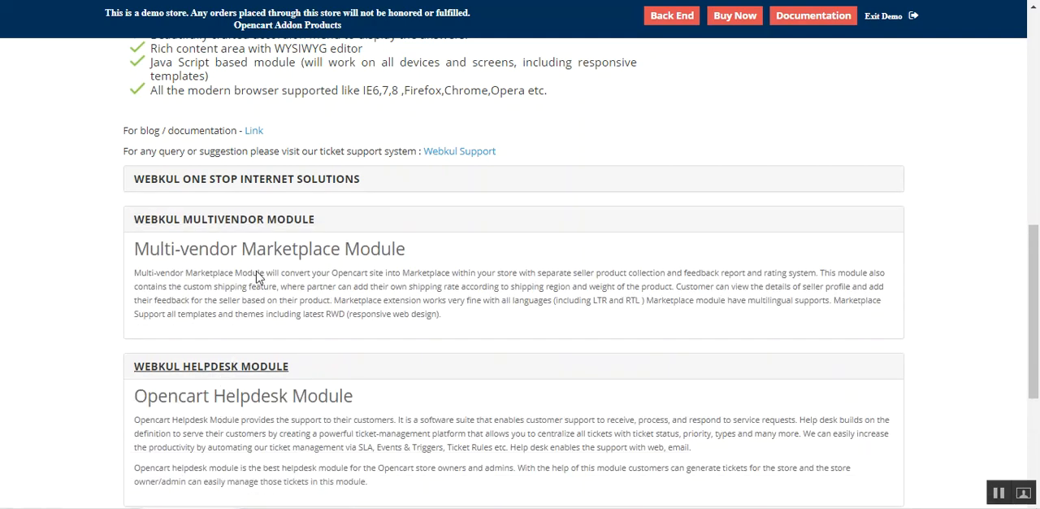
click(249, 222)
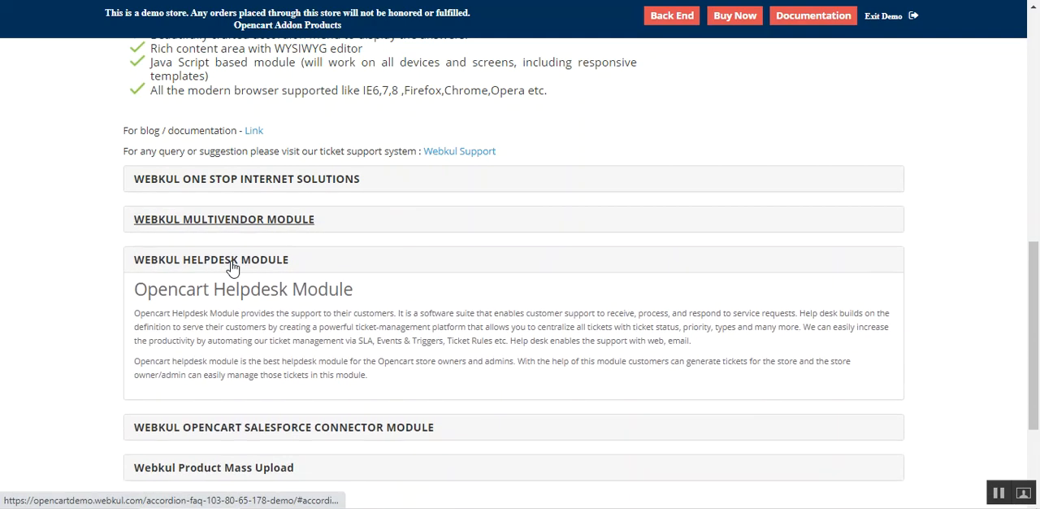
click(231, 264)
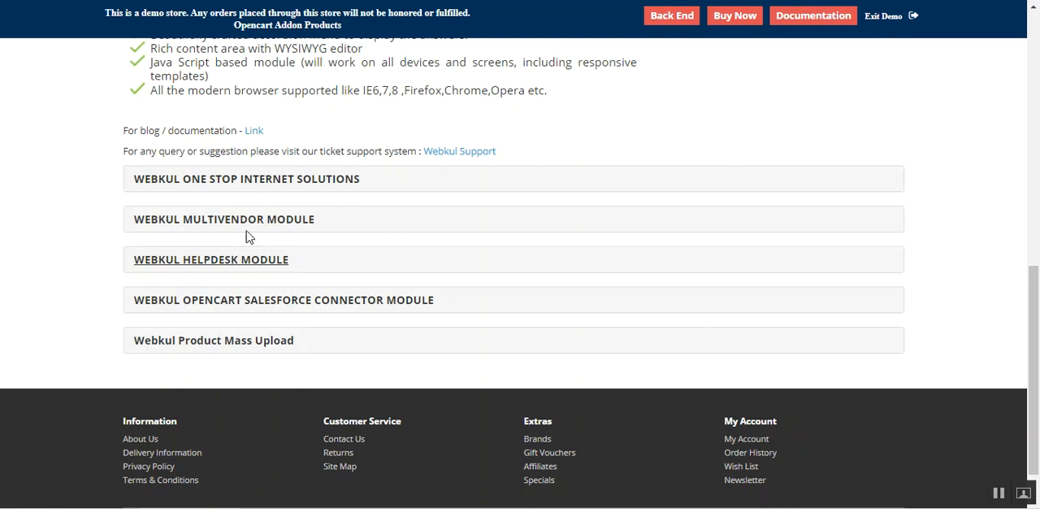
- Toggle the "WEBKUL ONE STOP INTERNET SOLUTIONS" entry open and closed to examine how the accordion shows its title and content
click(258, 183)
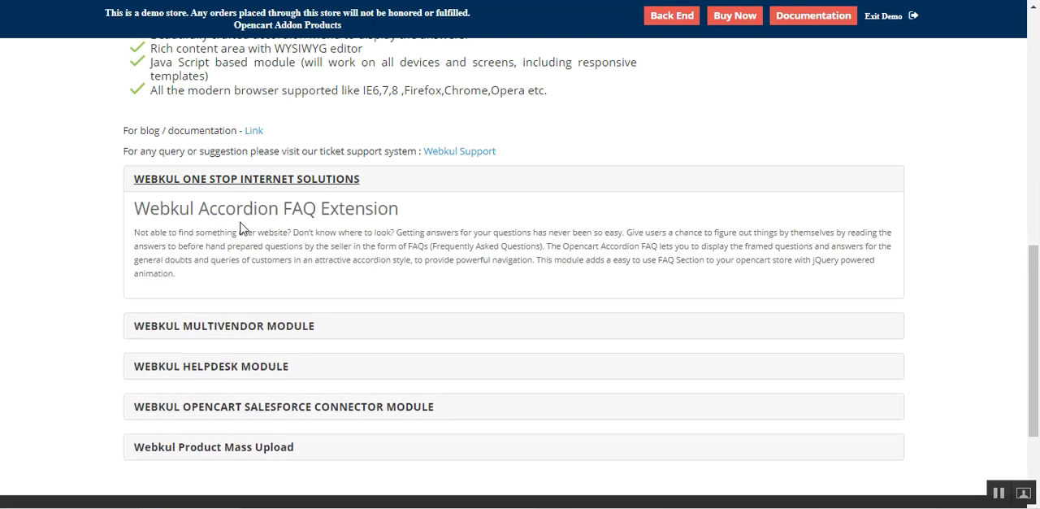
mouse_move(1034, 297)
mouse_down()
mouse_move(1037, 94)
mouse_move(1033, 294)
mouse_up()
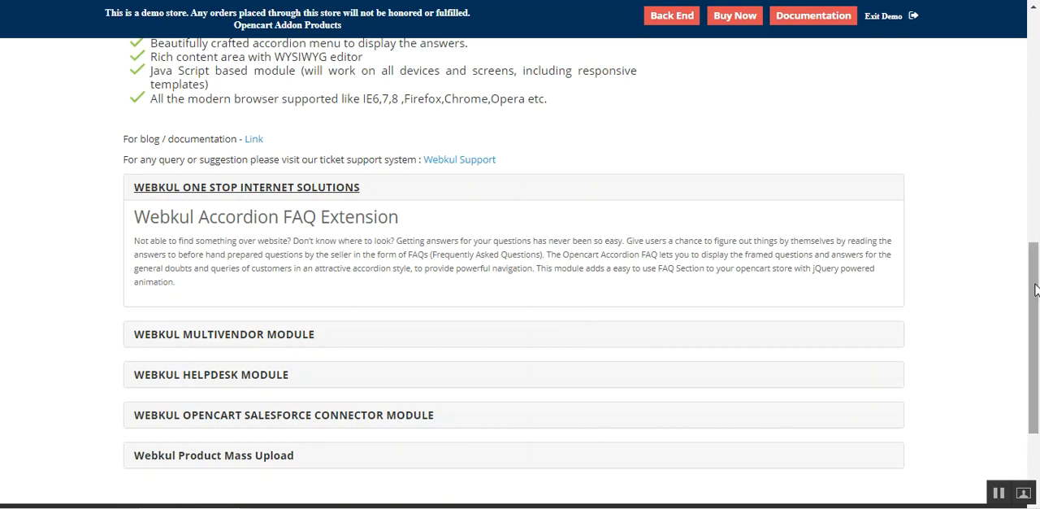
click(329, 189)
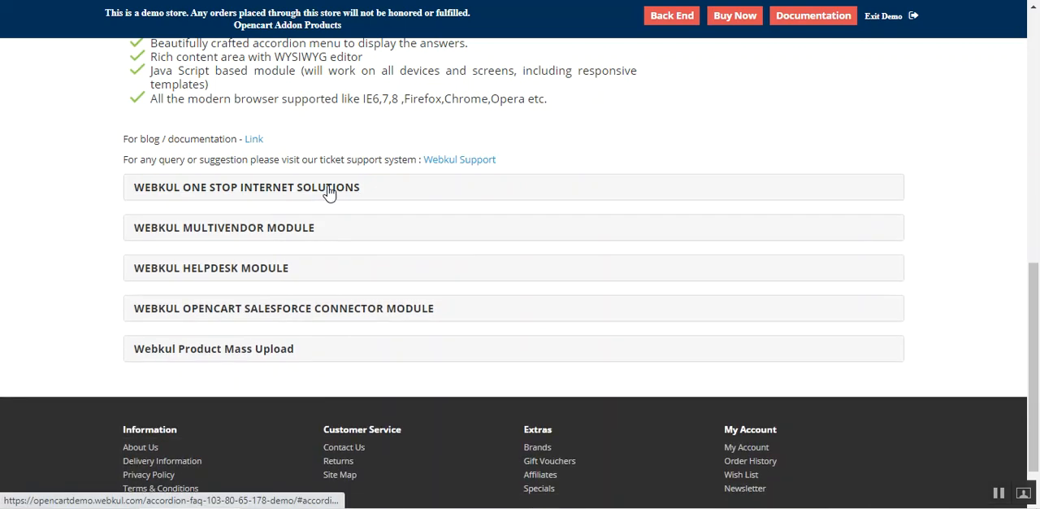
click(196, 190)
drag(166, 217, 284, 288)
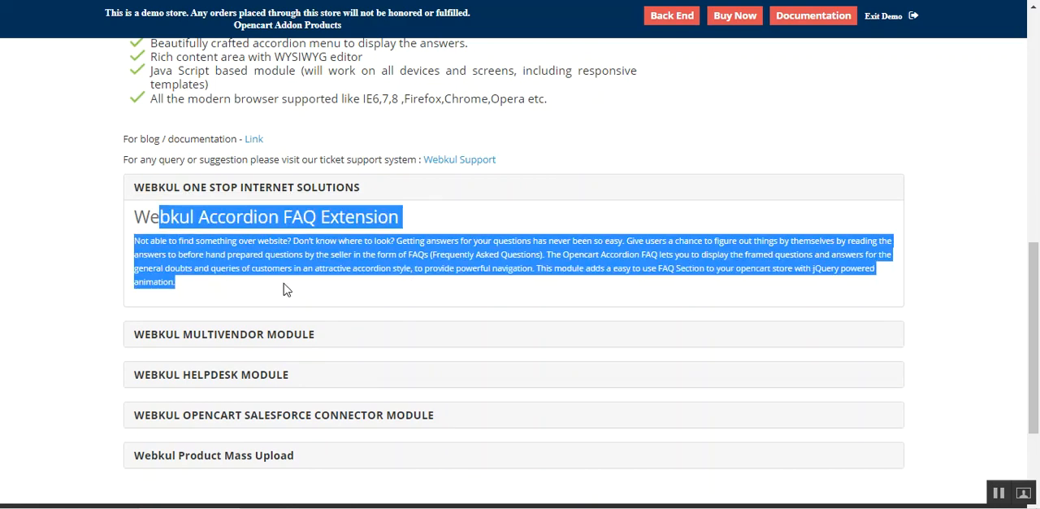
click(319, 301)
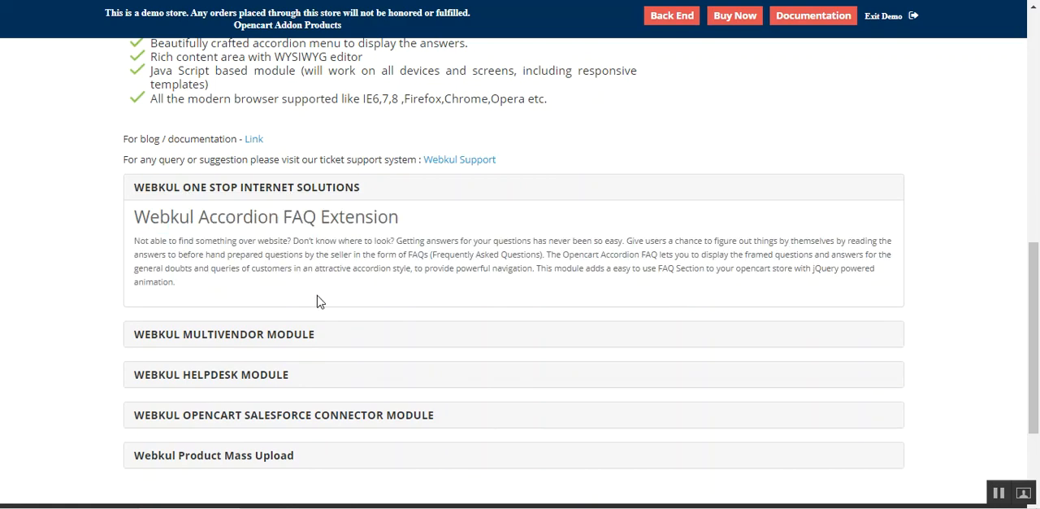
click(245, 191)
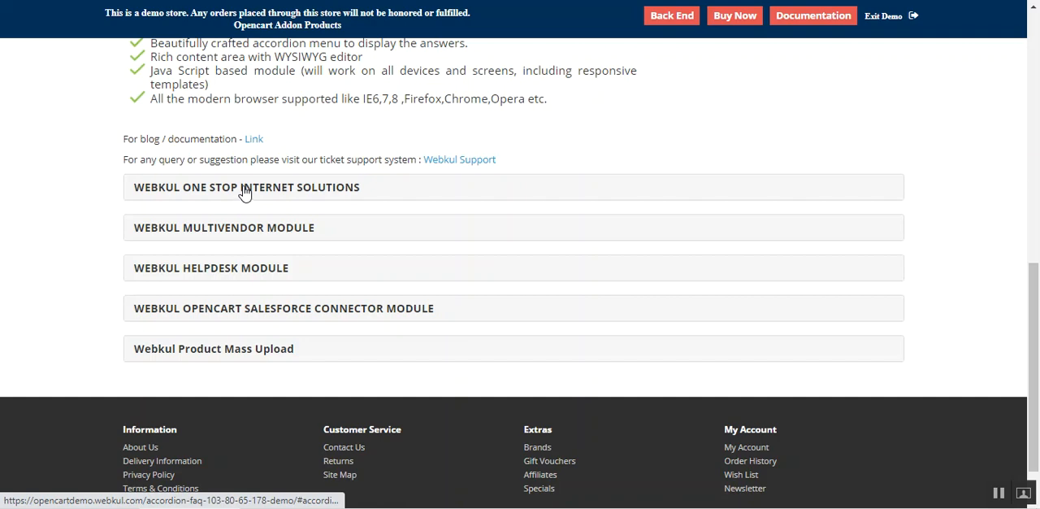
click(244, 193)
drag(1038, 340, 1033, 359)
click(264, 165)
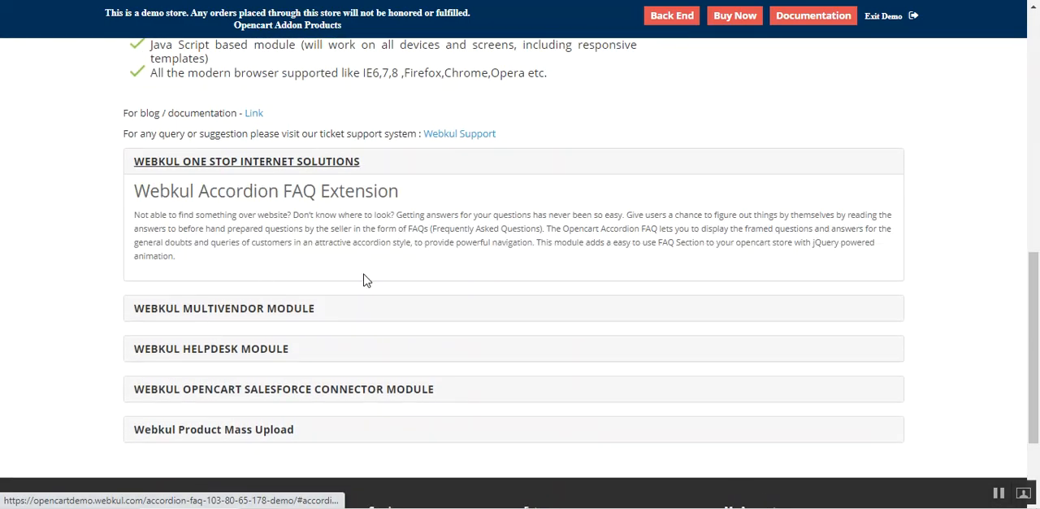
drag(1033, 342, 1036, 45)
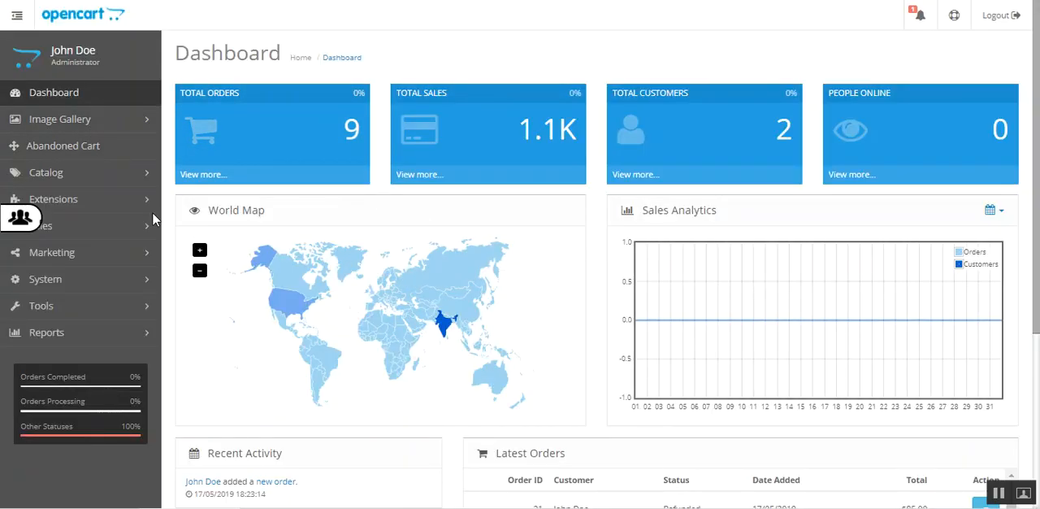
- In the store's admin back end, open the Accordion Faq module from the extension modules list for editing
click(114, 201)
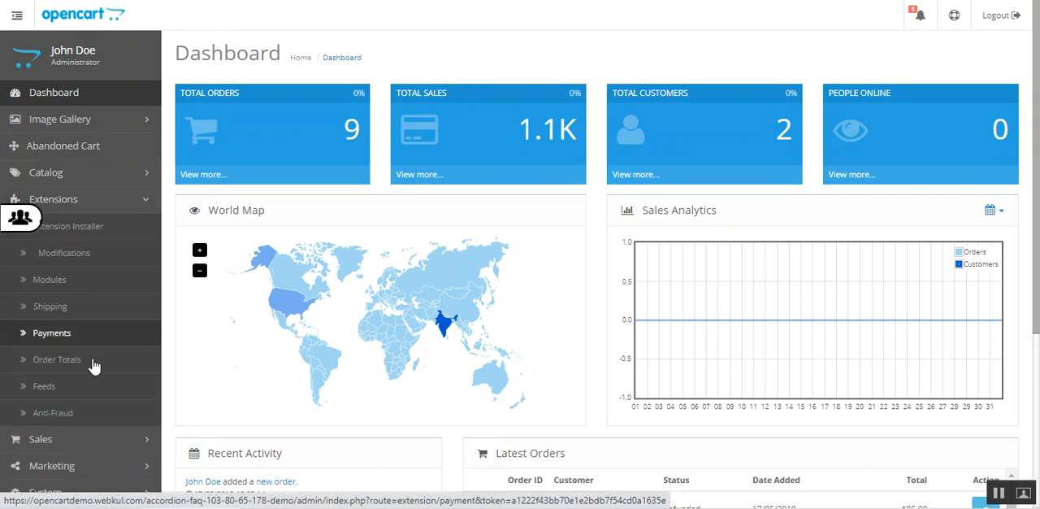
click(86, 281)
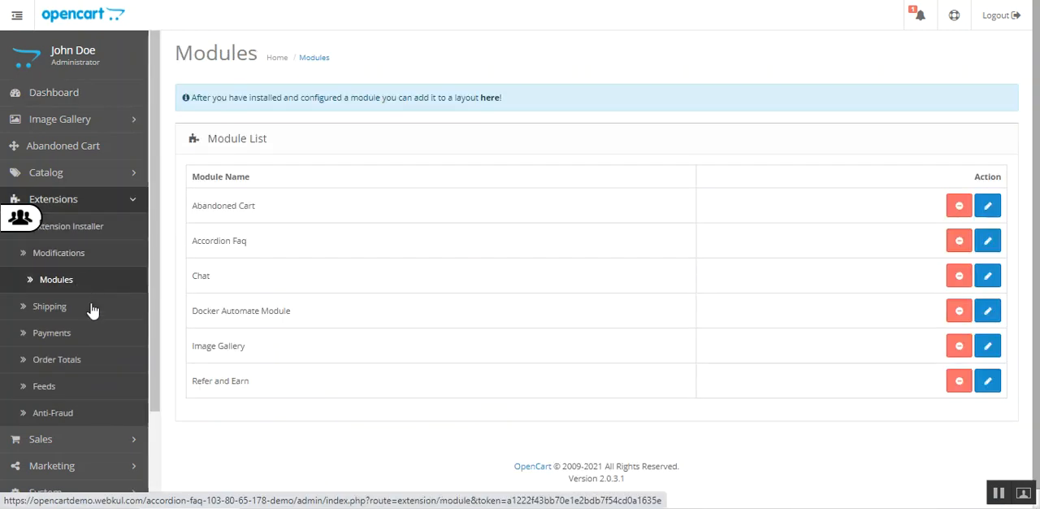
drag(205, 241, 249, 253)
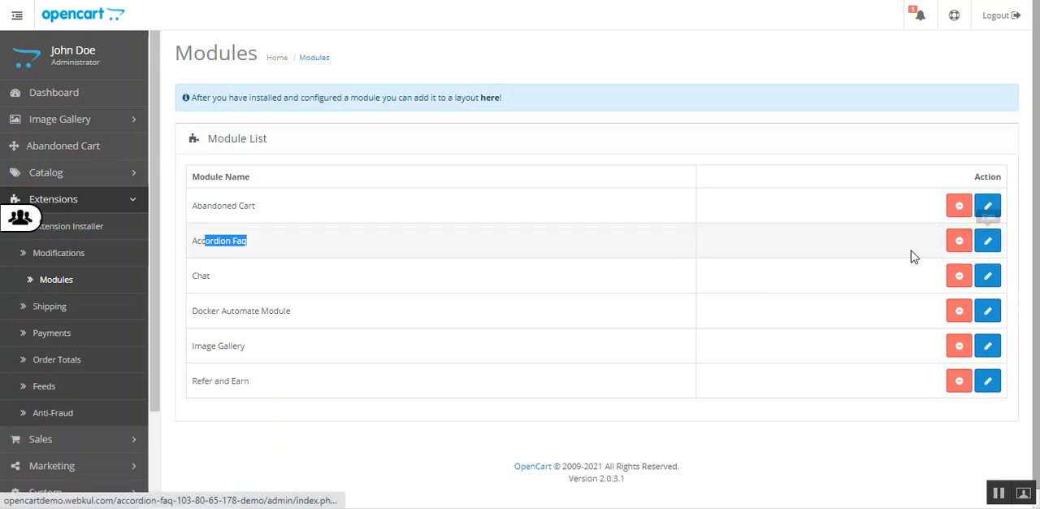
click(990, 247)
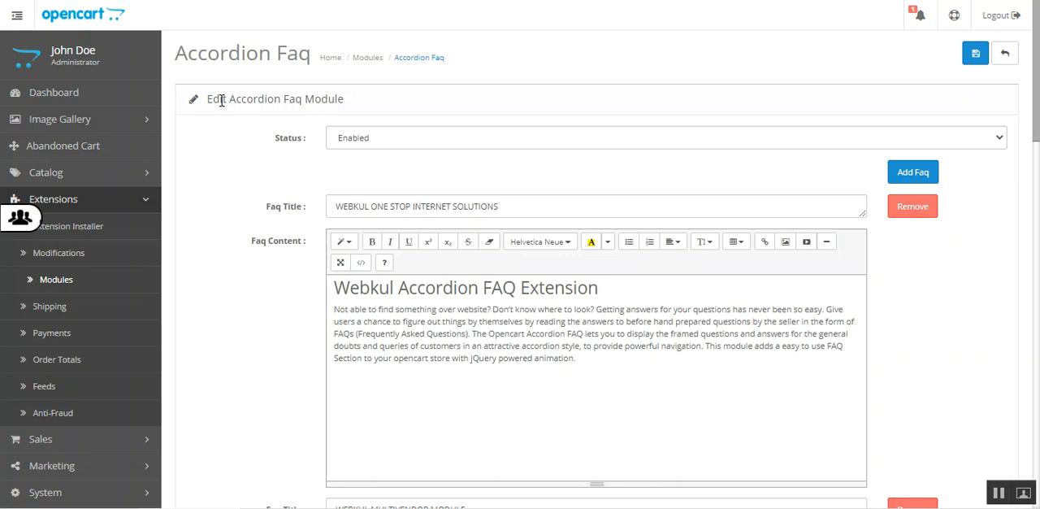
drag(220, 99, 387, 106)
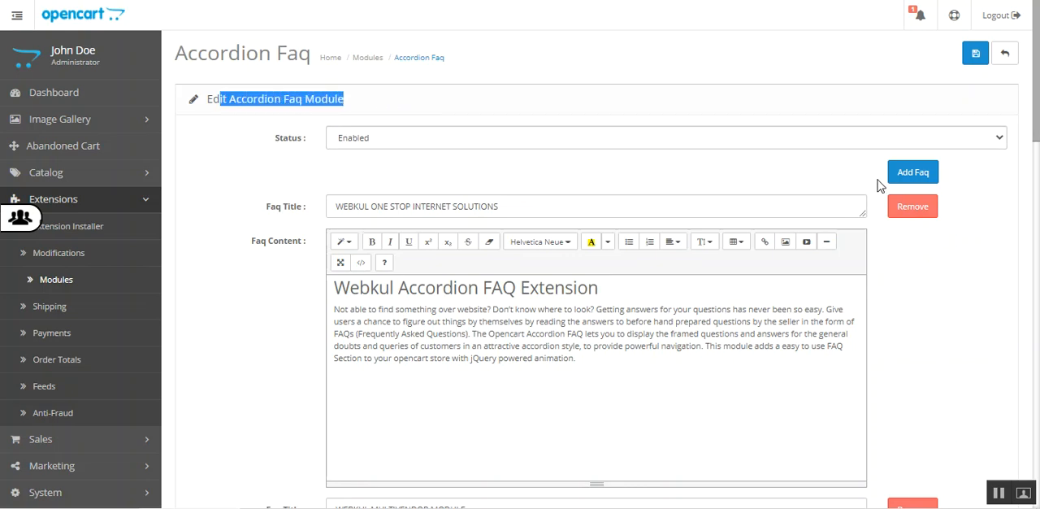
- Return to the storefront product page and toggle each of the five FAQ entries to review how the accordion displays them
mouse_move(1036, 98)
mouse_down()
mouse_move(1037, 462)
mouse_move(1037, 114)
mouse_up()
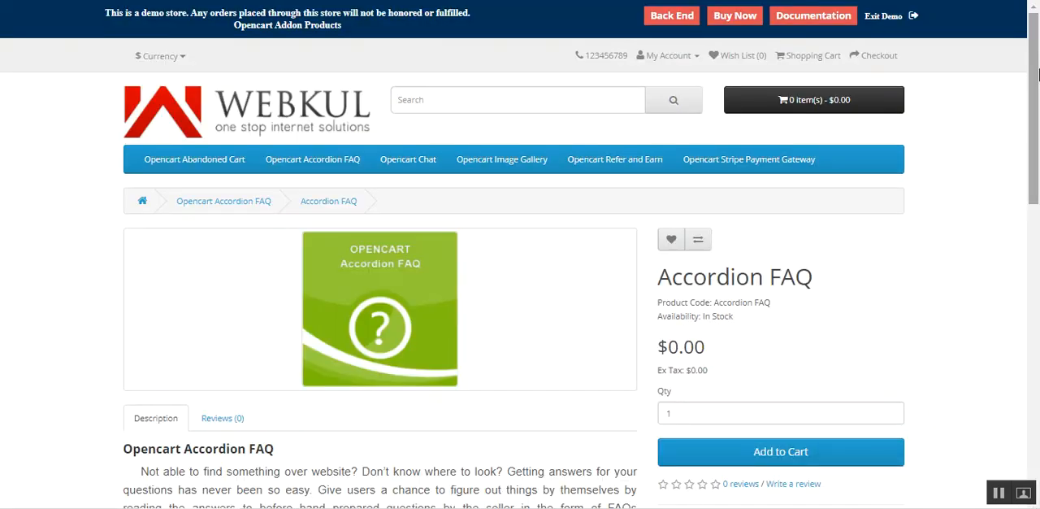
drag(1031, 122, 1015, 382)
scroll(274, 204, up, 1)
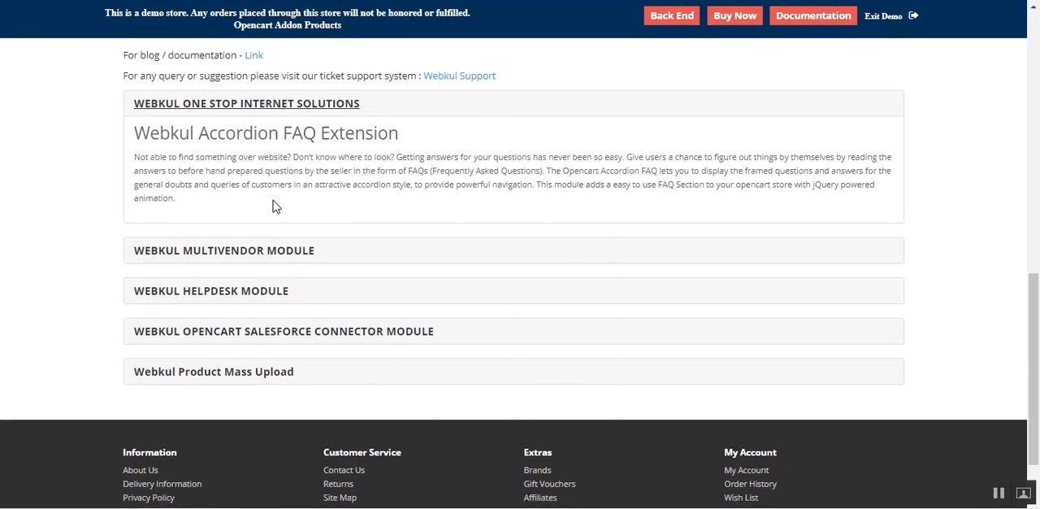
click(232, 121)
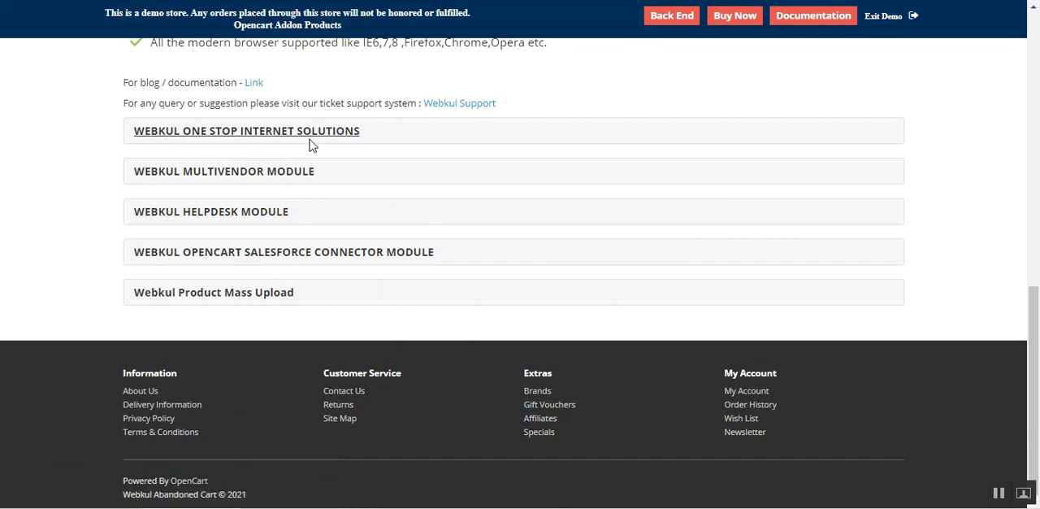
click(186, 177)
click(187, 177)
click(183, 215)
click(182, 215)
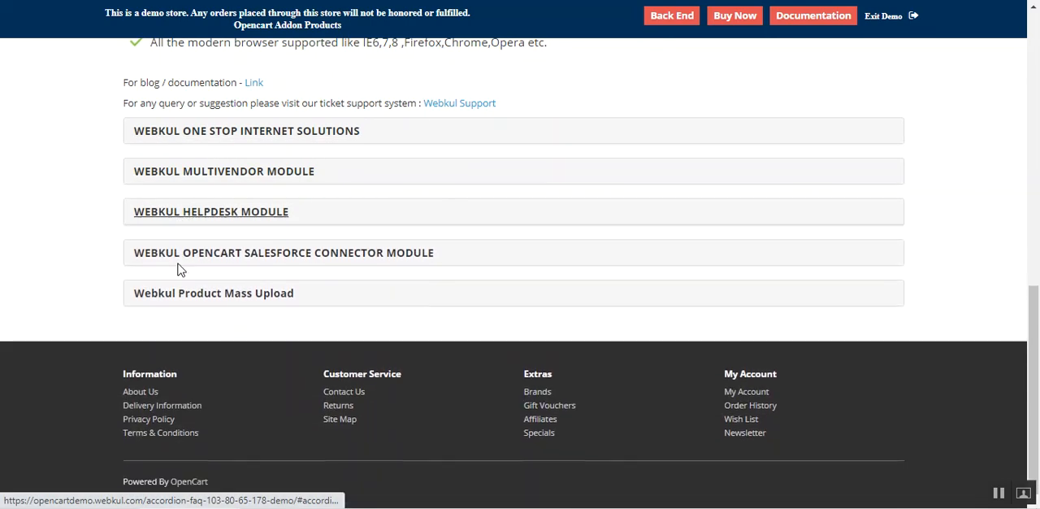
click(177, 259)
click(178, 259)
click(168, 294)
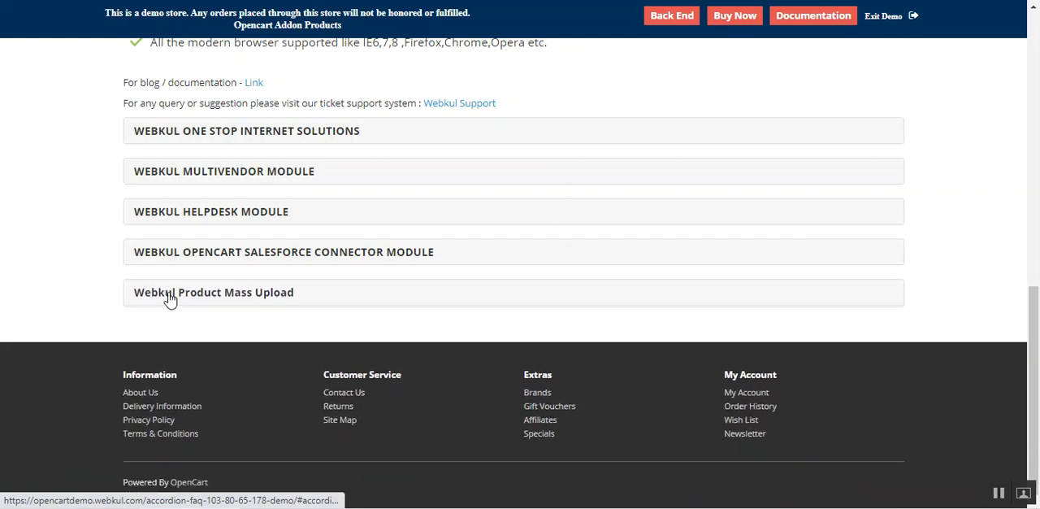
click(170, 299)
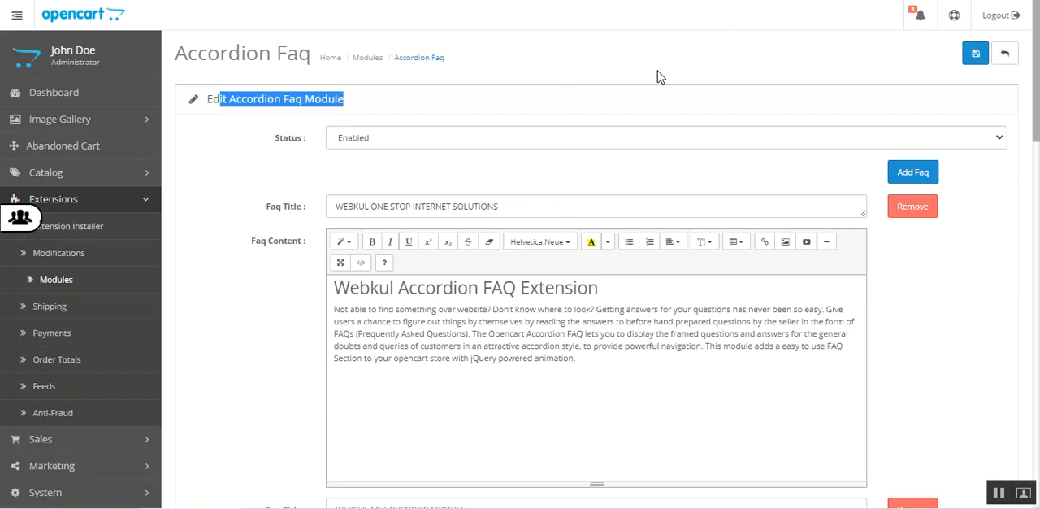
- Back in the admin module settings, check the Accordion Faq module's Status options and keep Enabled
click(377, 142)
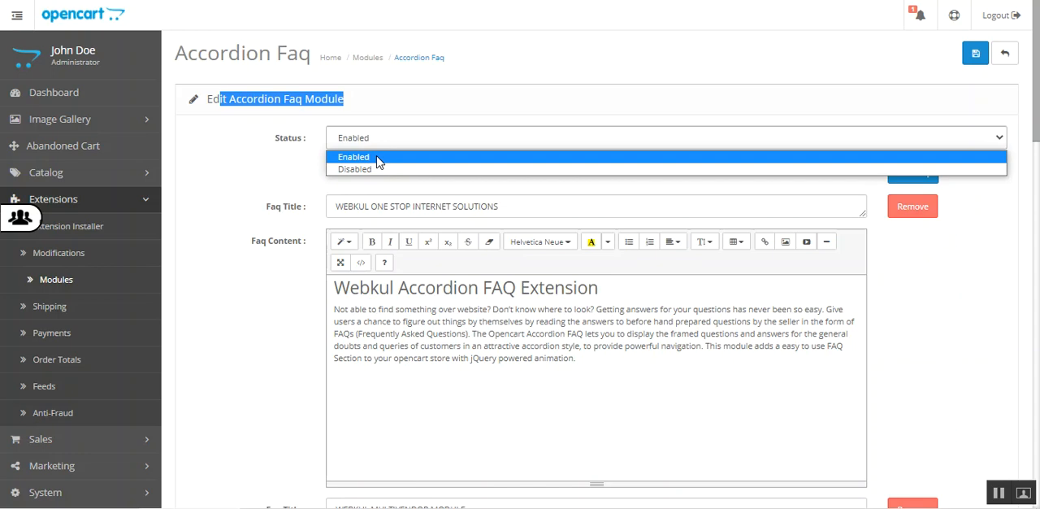
click(261, 177)
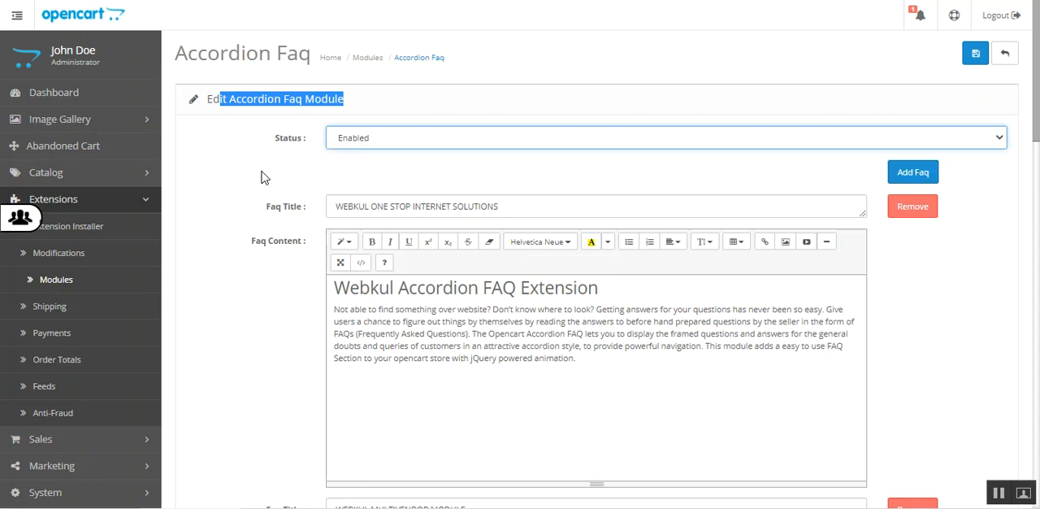
click(257, 181)
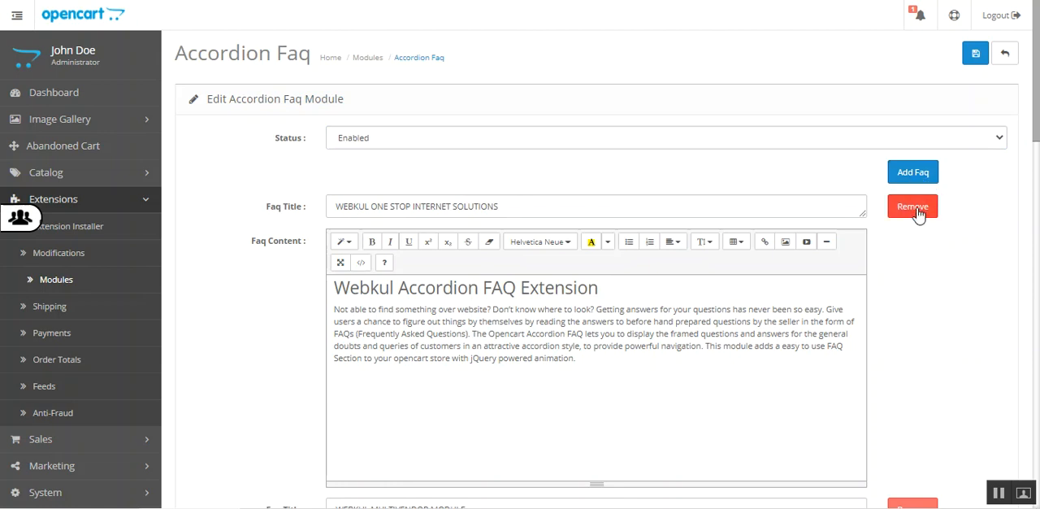
- Add a new FAQ entry to the Accordion Faq module and title it "Test Title"
scroll(1007, 172, down, 15)
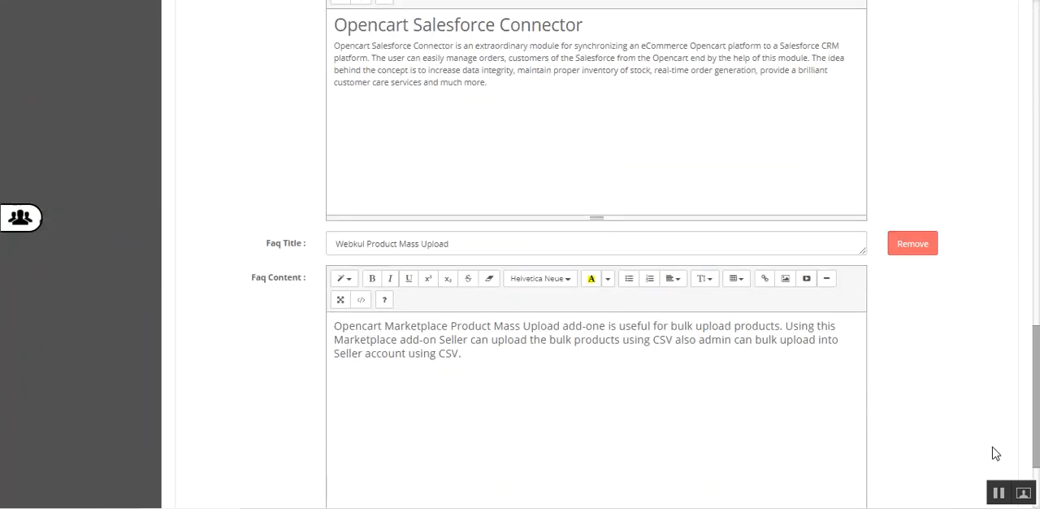
scroll(996, 453, down, 2)
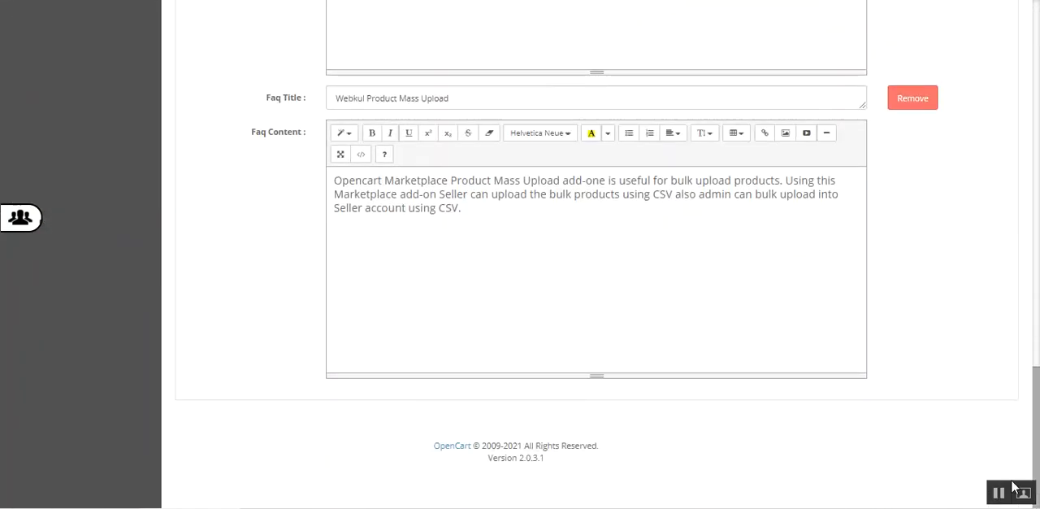
drag(1036, 416, 1038, 61)
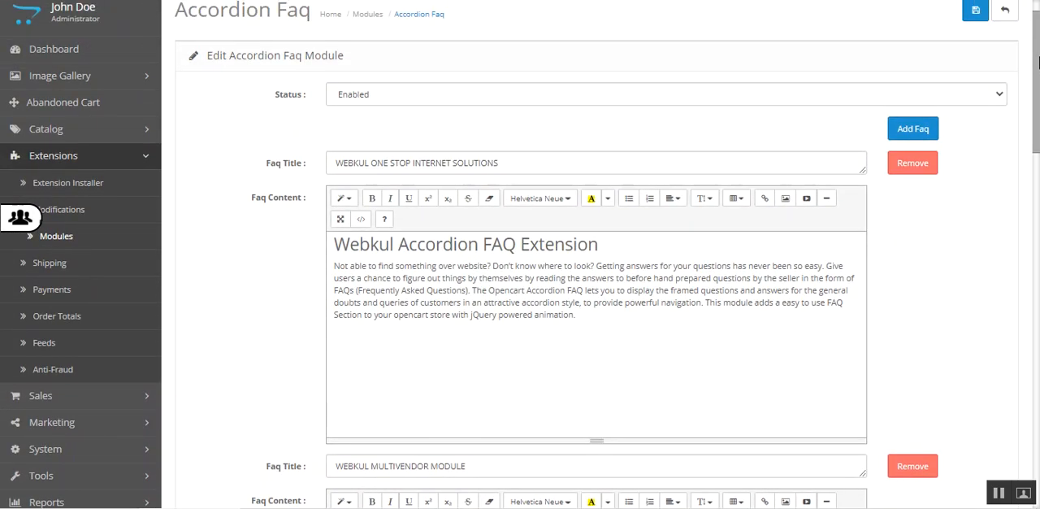
click(911, 130)
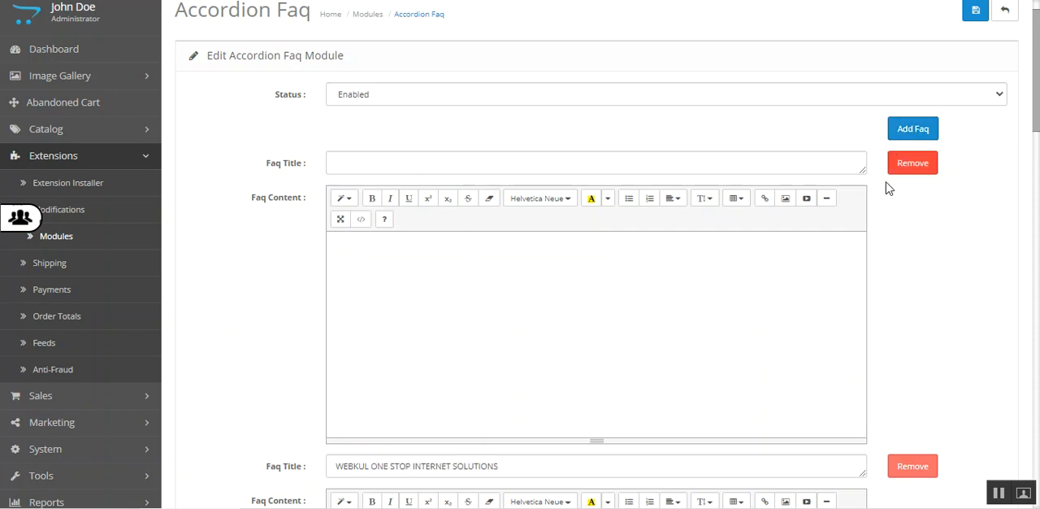
click(369, 166)
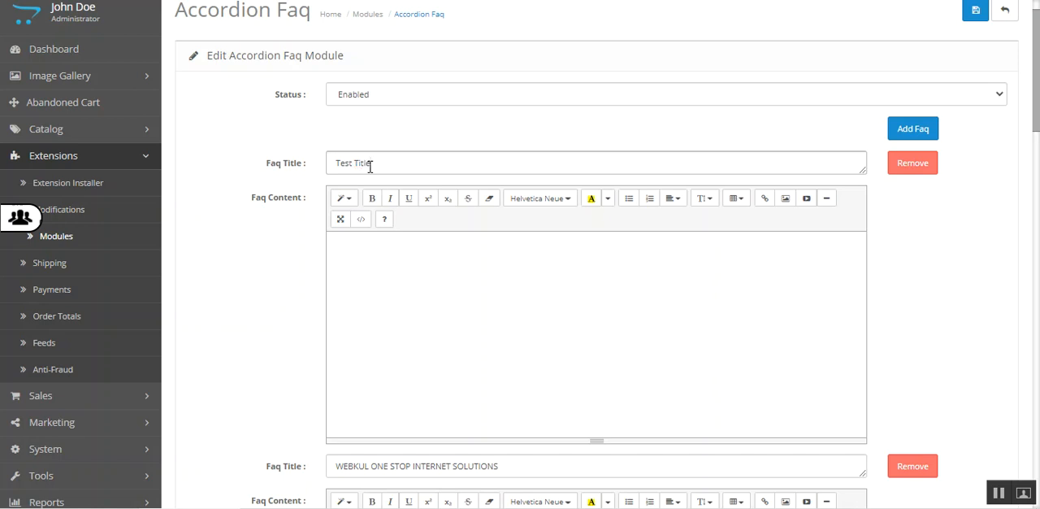
drag(373, 163, 318, 168)
key(ctrl+c)
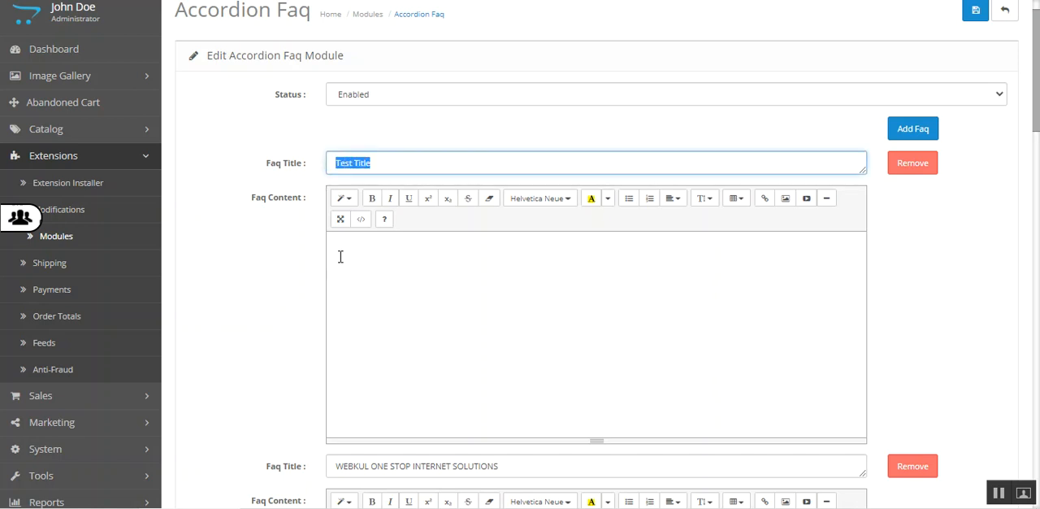
- Fill the new FAQ's content with "Test Title" repeated three times and make all of that text bold
click(372, 265)
key(ctrl+v)
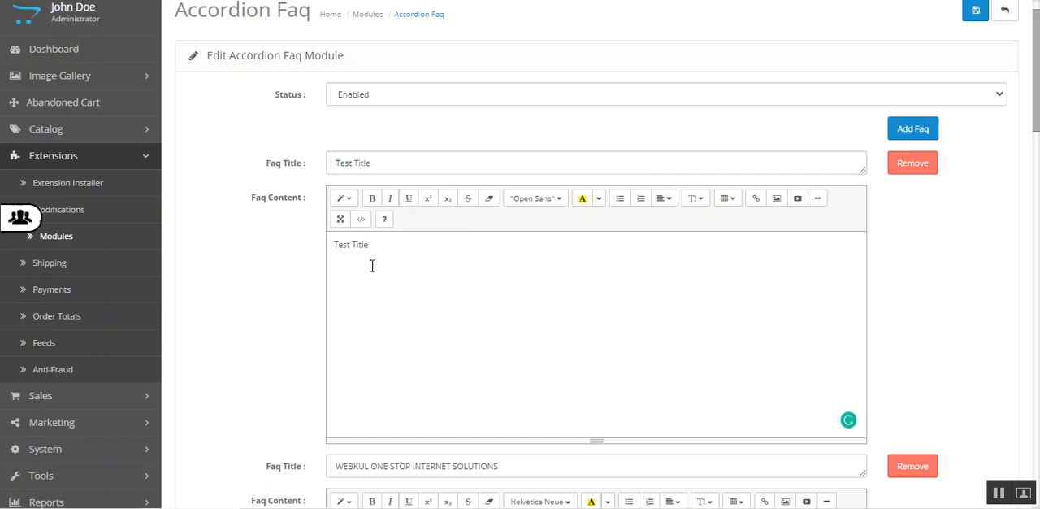
key(ctrl+v)
key(ctrl+v)
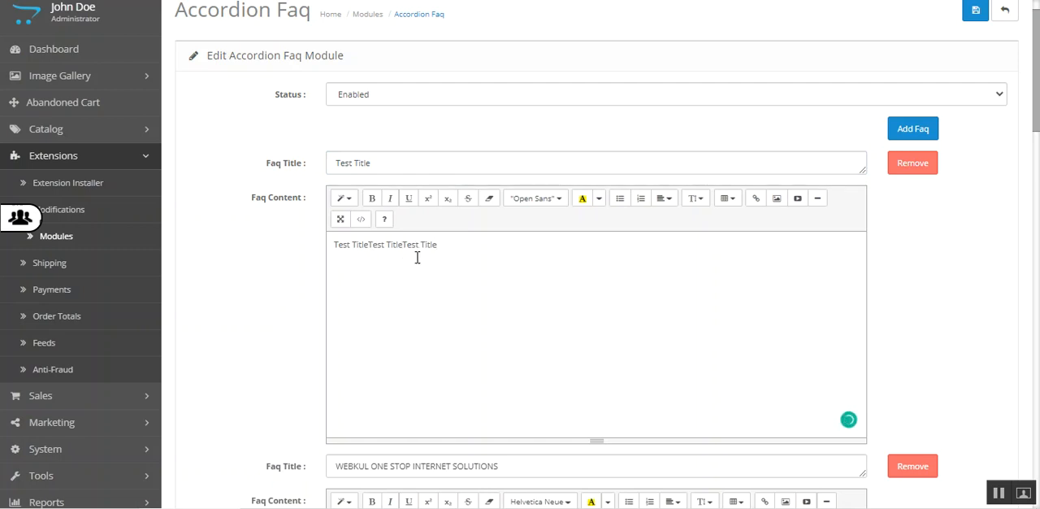
drag(440, 244, 357, 219)
click(371, 198)
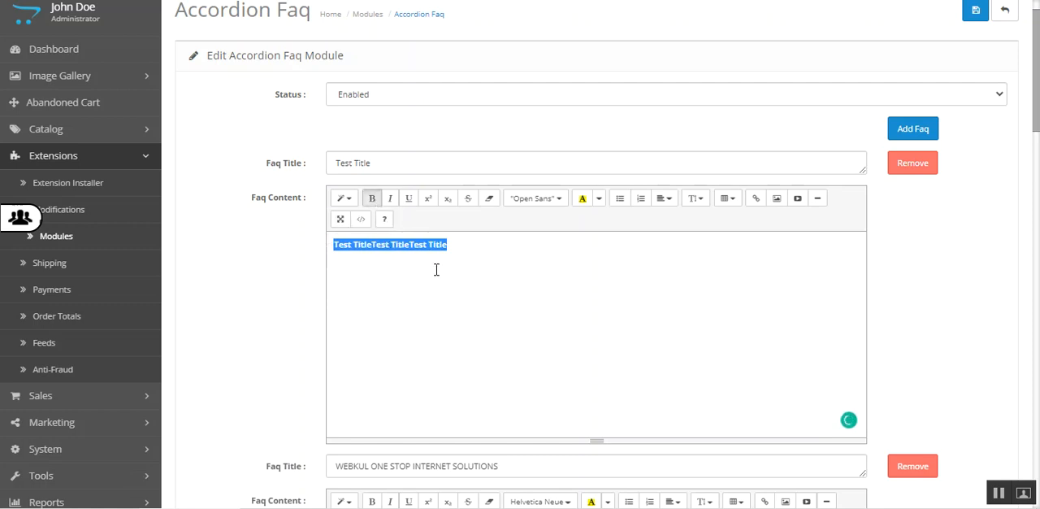
click(418, 243)
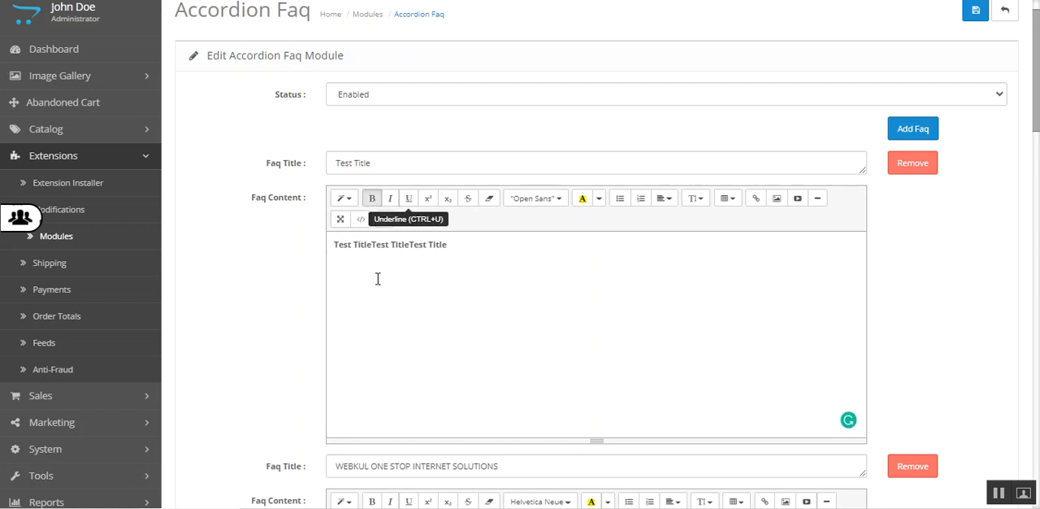
- Underline the new FAQ's content text from the "itle" of the first "Title" to the end
drag(449, 244, 357, 246)
click(409, 199)
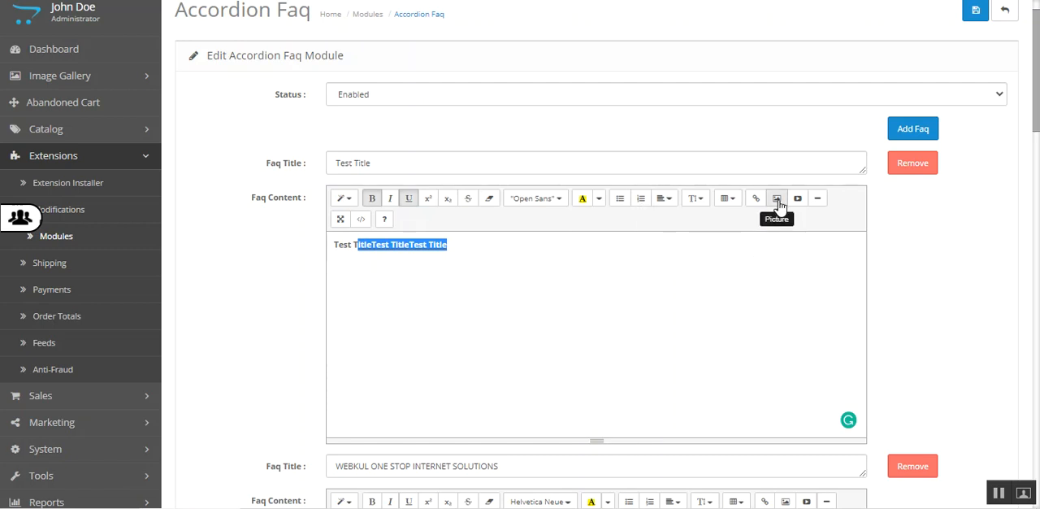
click(481, 260)
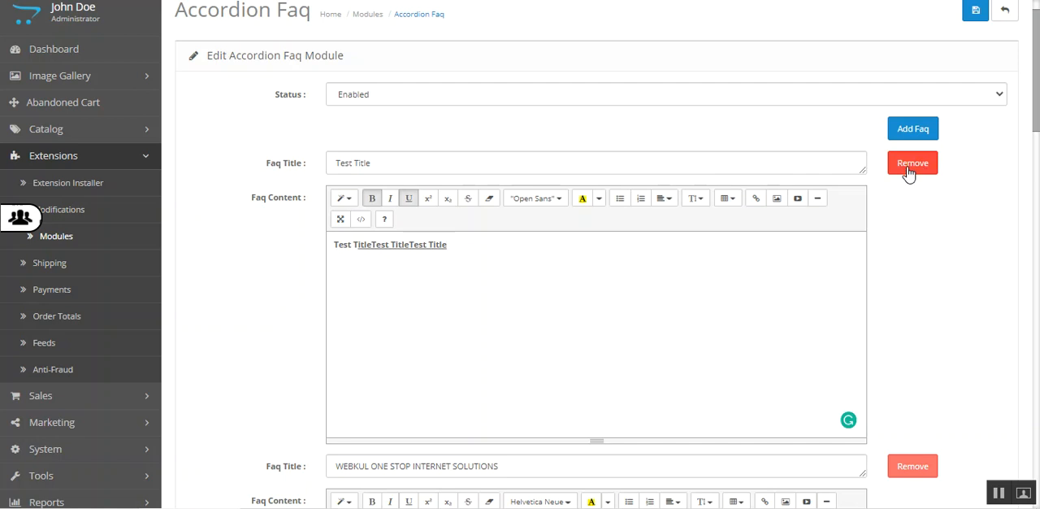
click(374, 161)
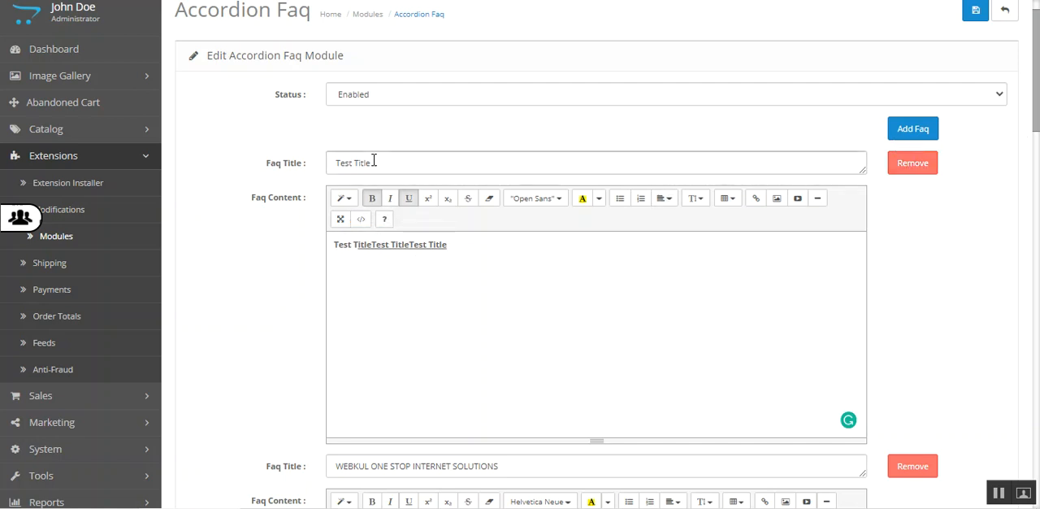
click(447, 243)
- Save the Accordion Faq module and reopen it for editing from the module list
scroll(1036, 72, up, 1)
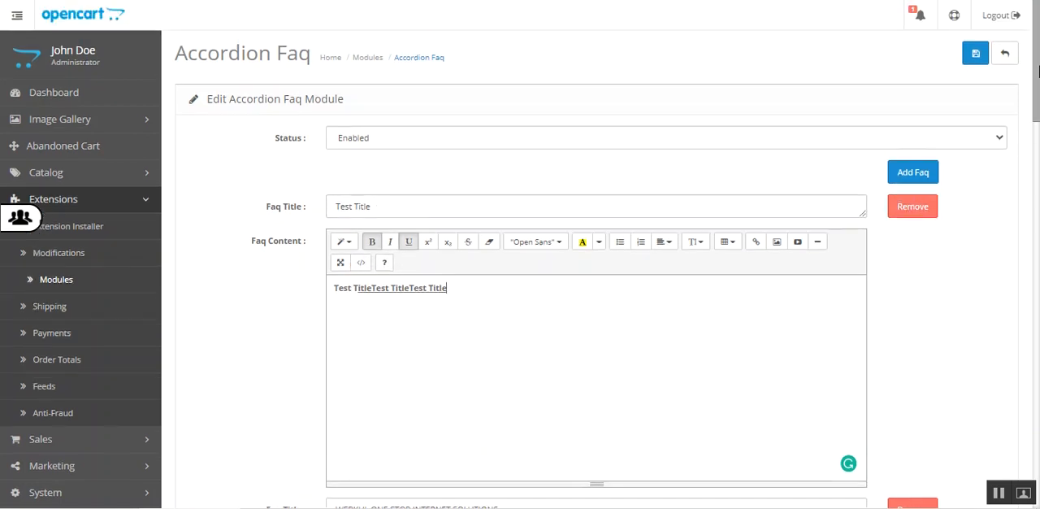
click(976, 58)
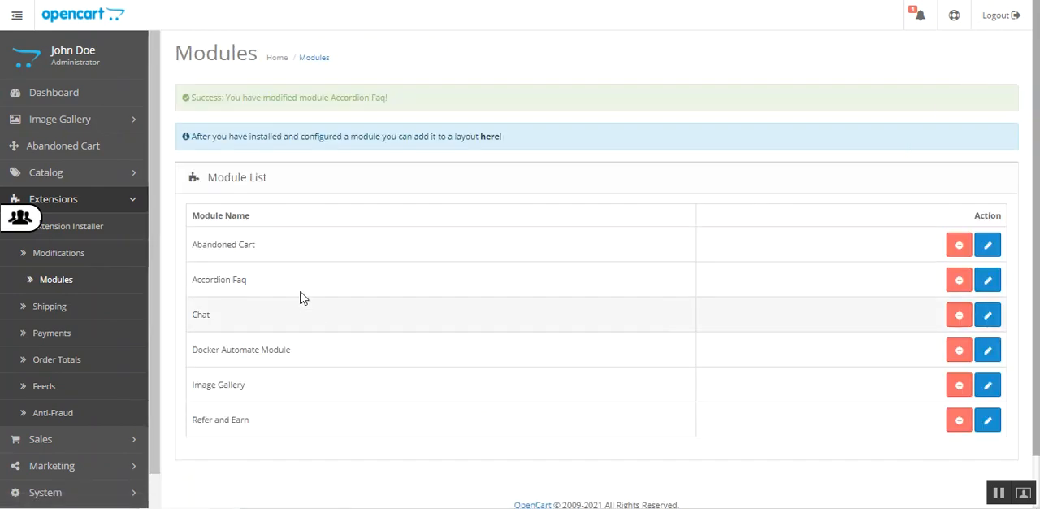
click(990, 282)
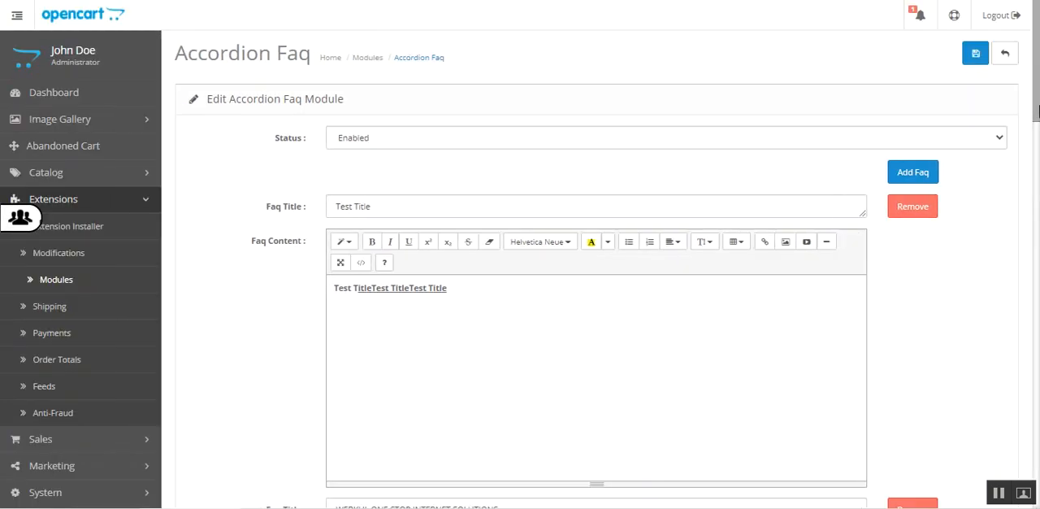
drag(1038, 86, 1039, 108)
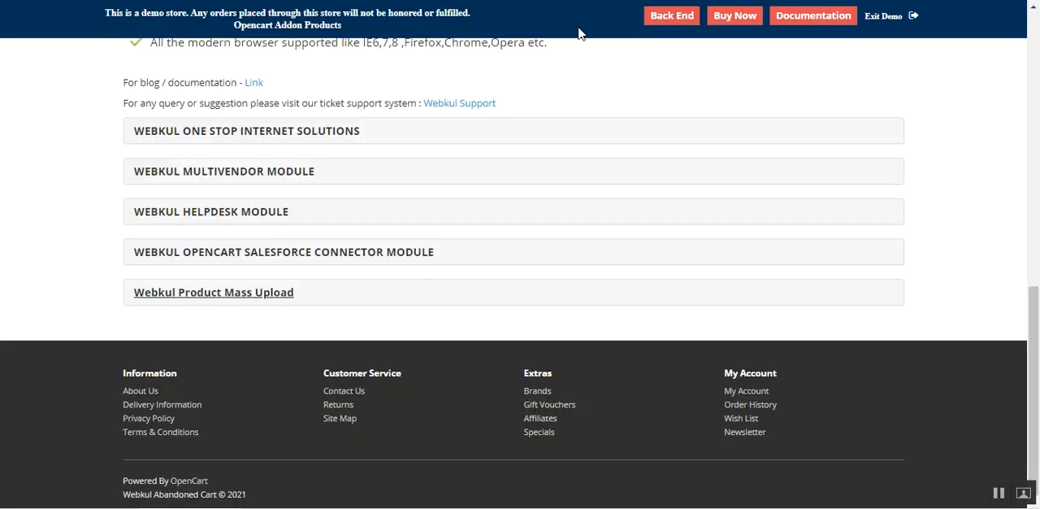
- Refresh the storefront product page and toggle the Test Title FAQ to examine its formatted content
key(F5)
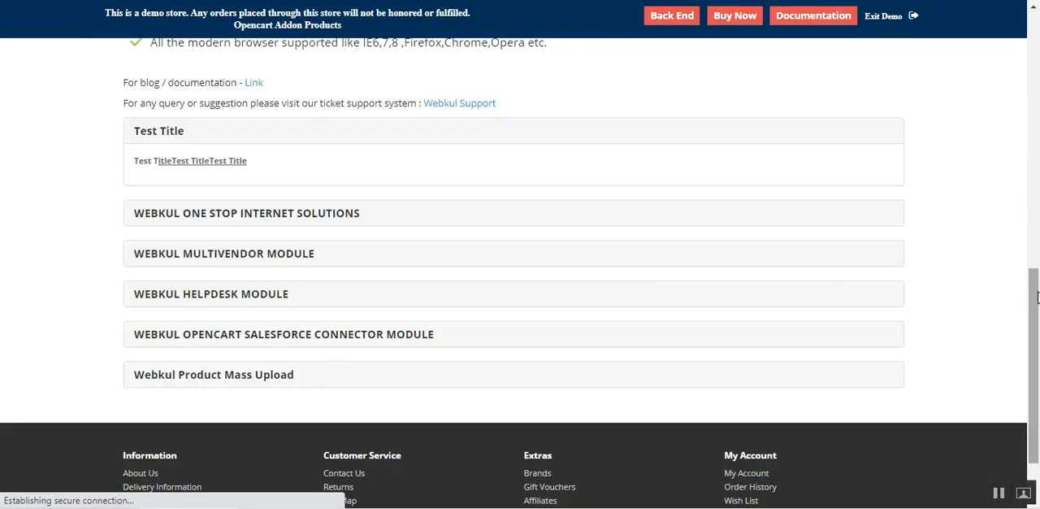
click(191, 157)
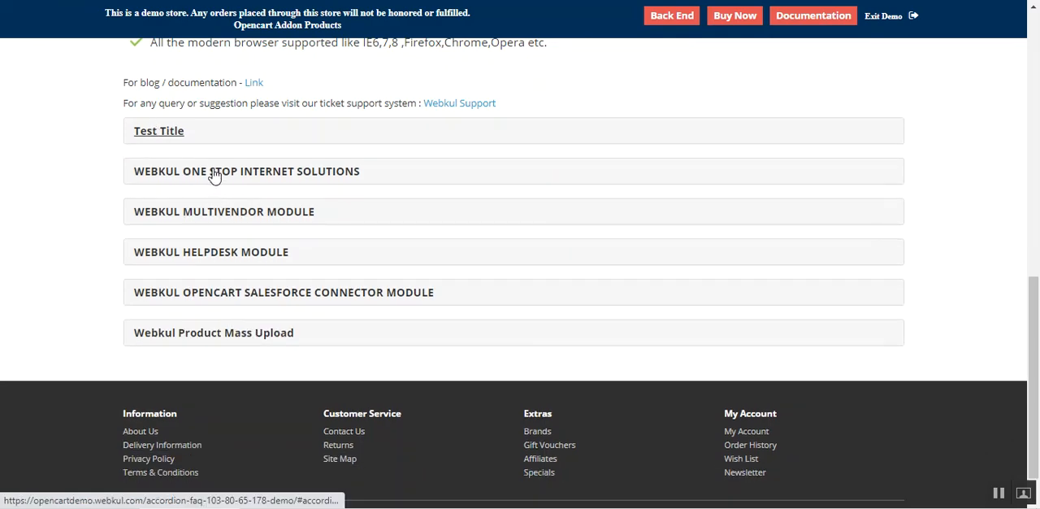
click(178, 141)
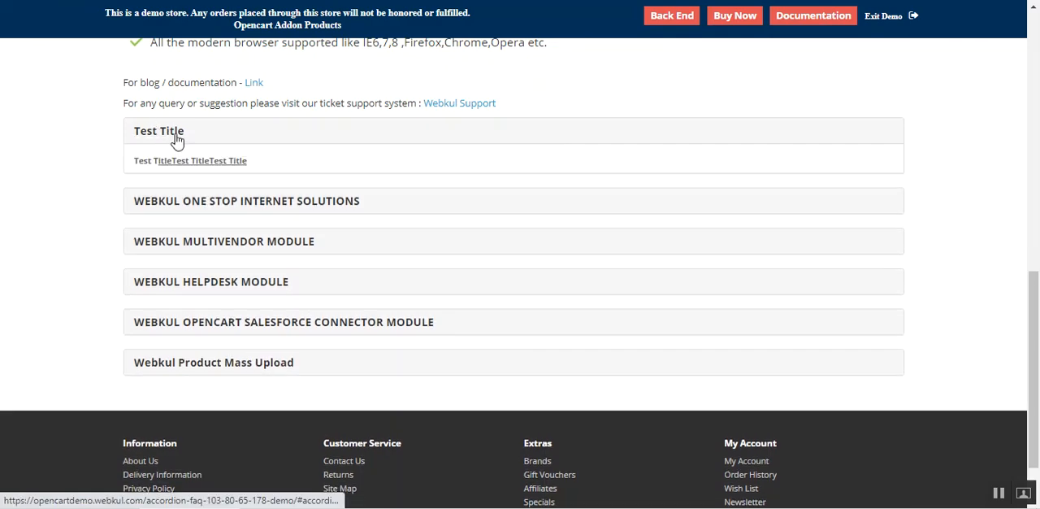
drag(141, 162, 288, 165)
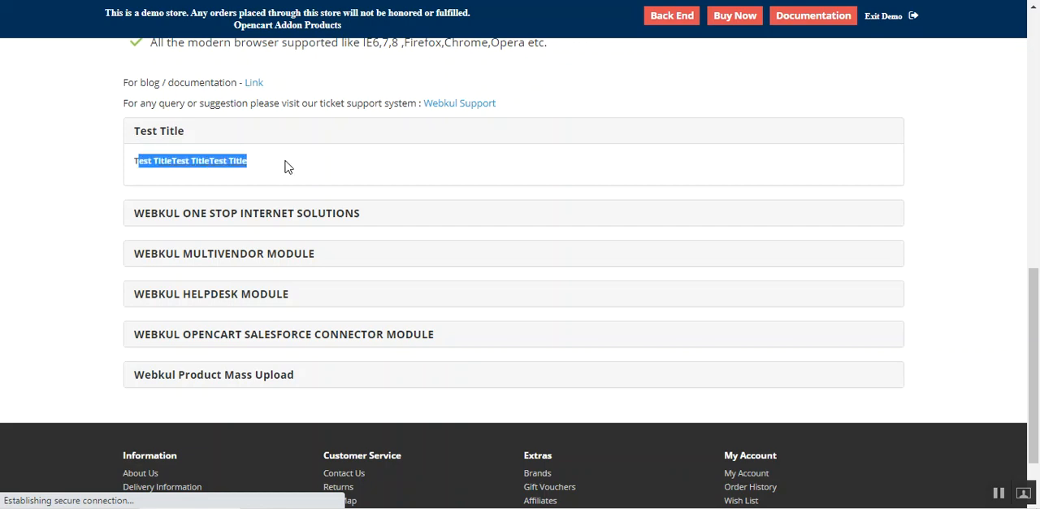
click(209, 183)
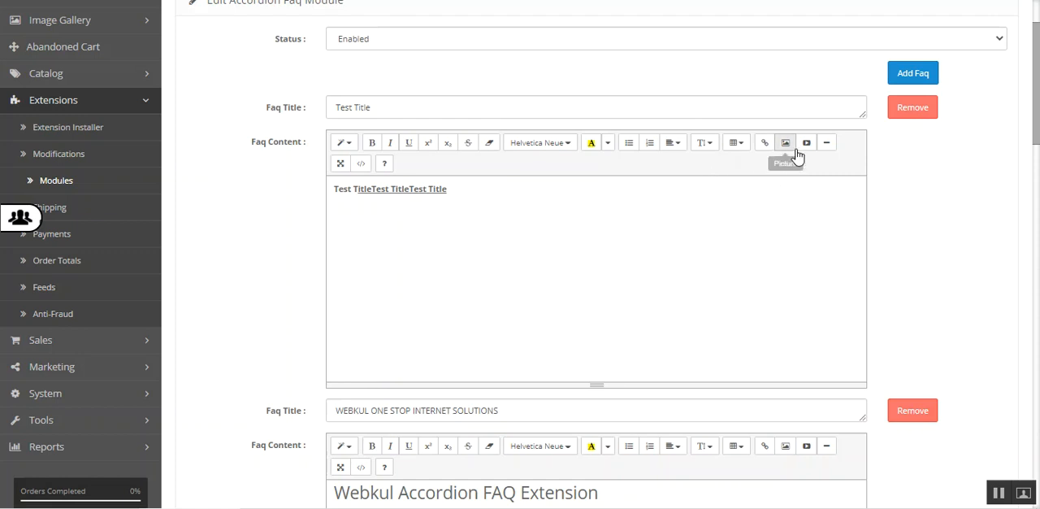
- In the admin module settings, insert the picture 1.jpg from the Image Manager ahead of the text in the Test Title FAQ's content
click(999, 491)
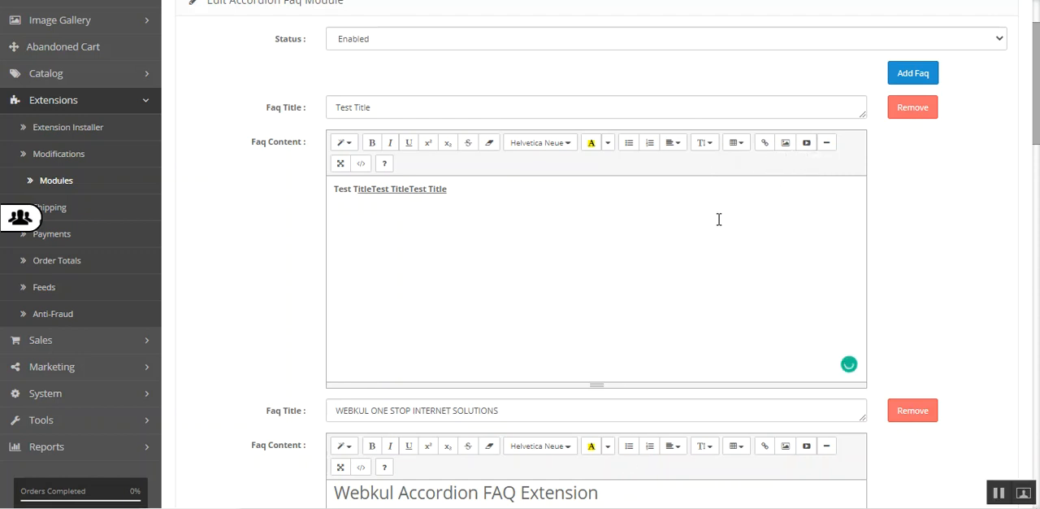
click(459, 188)
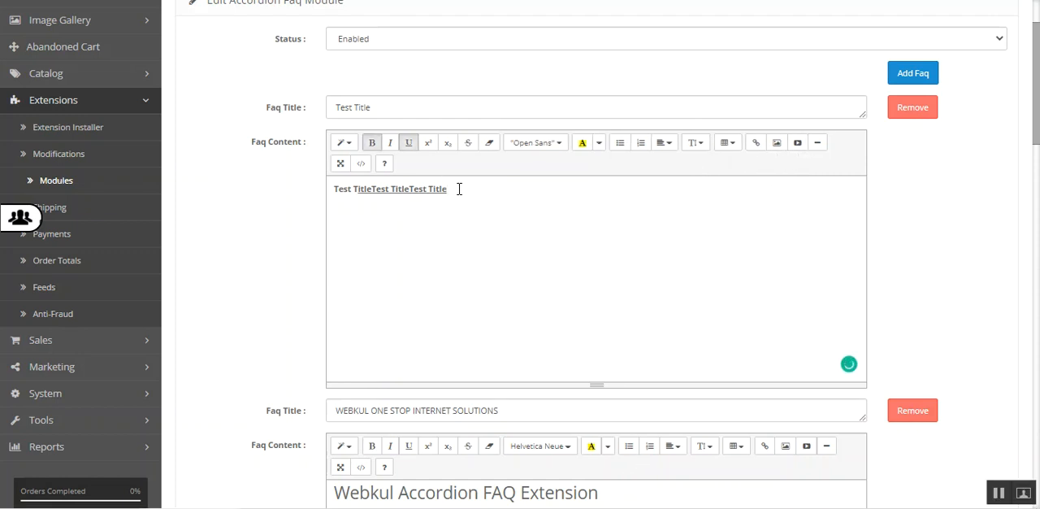
click(343, 211)
click(776, 145)
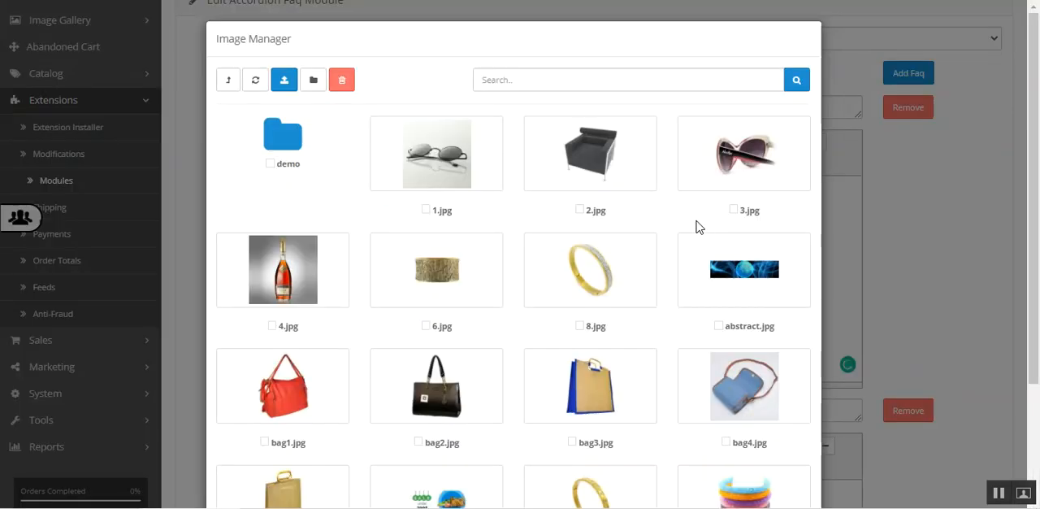
click(425, 208)
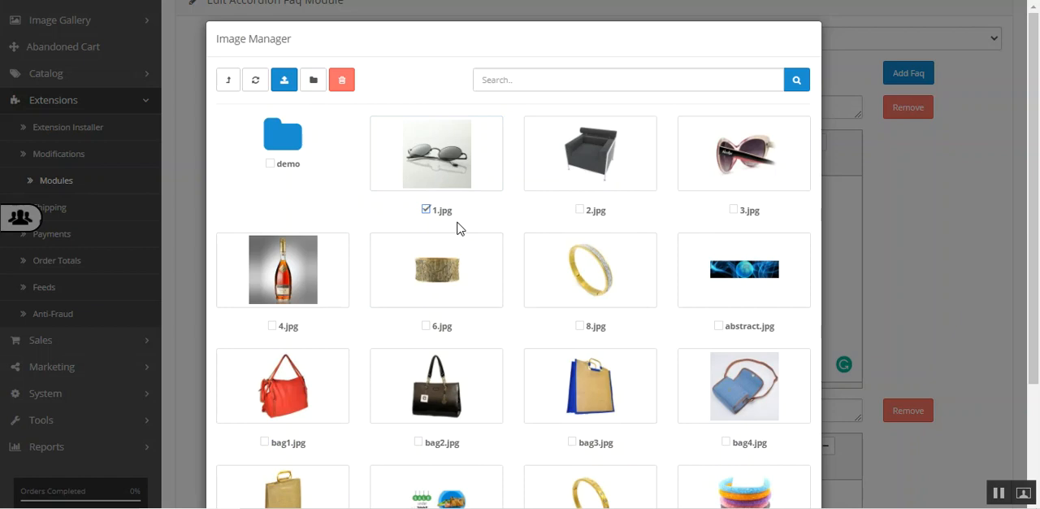
click(578, 210)
drag(1034, 230, 1036, 457)
scroll(1037, 445, up, 2)
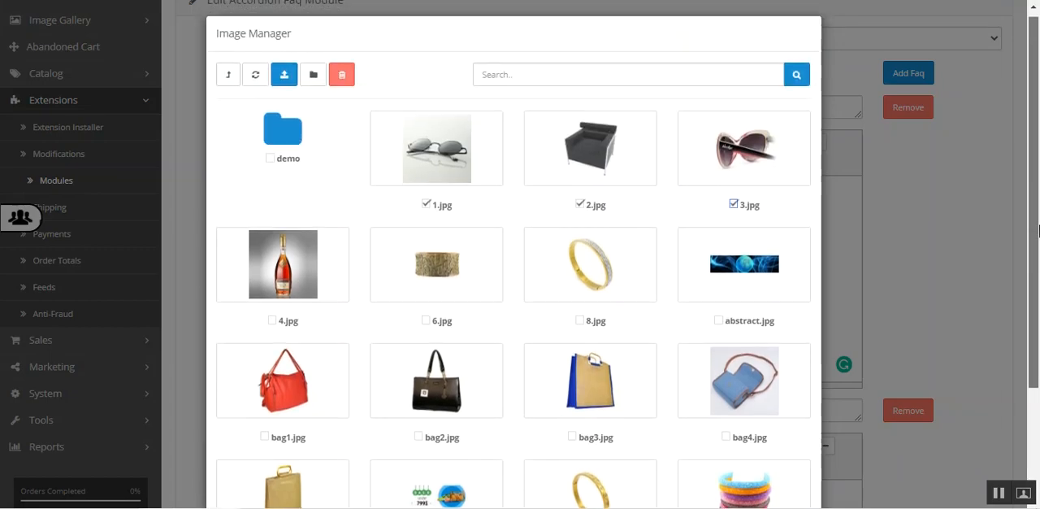
click(455, 160)
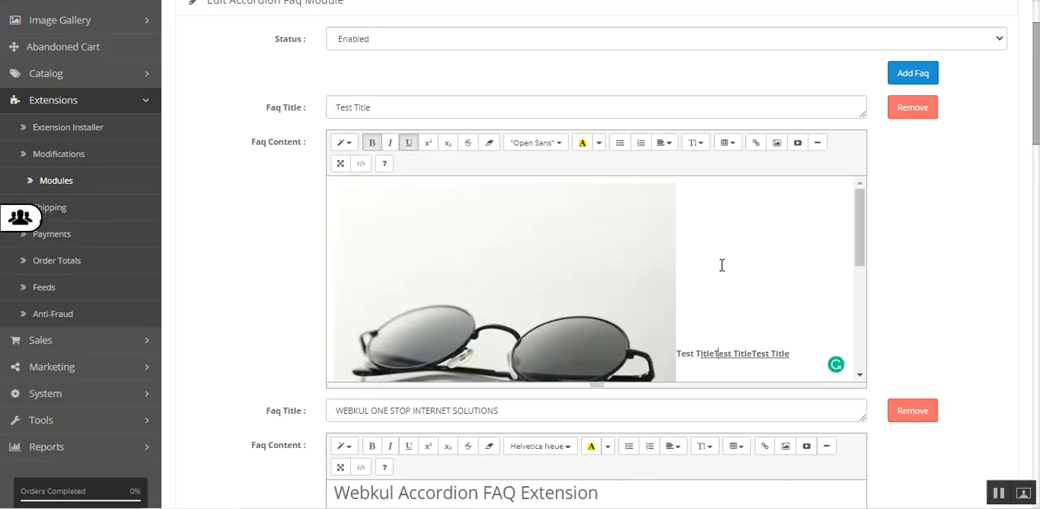
- Move the Test Title FAQ's text onto its own line below the picture and save the module
drag(855, 229, 859, 279)
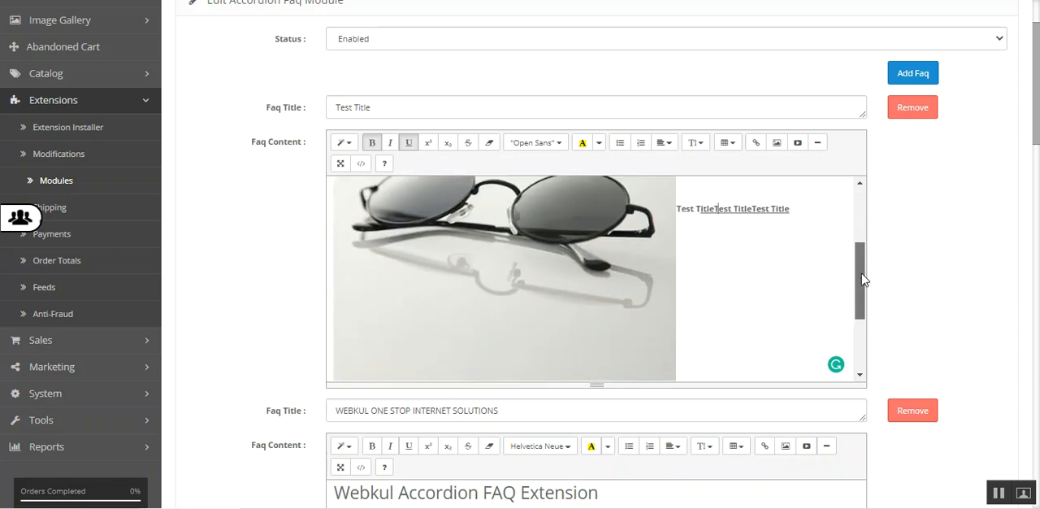
click(674, 208)
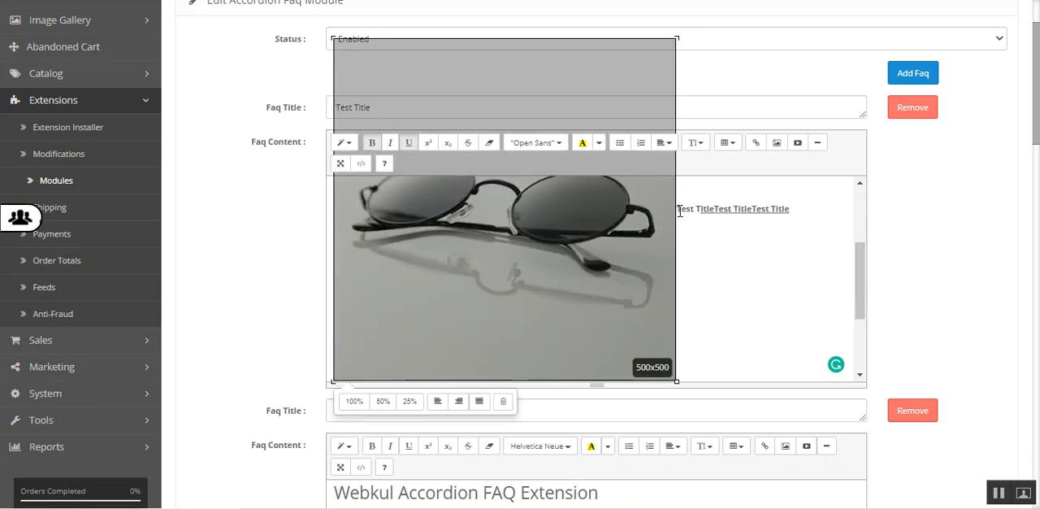
click(687, 216)
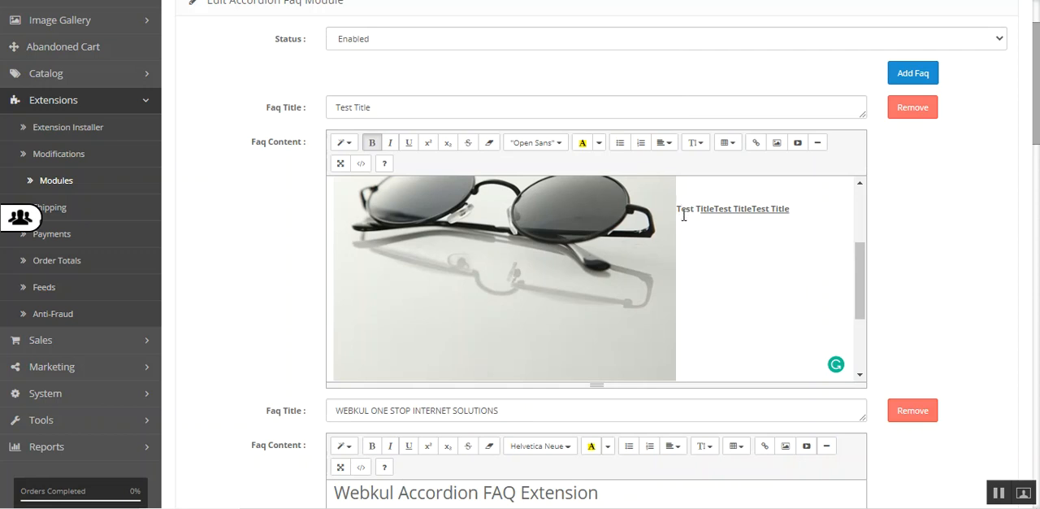
key(Return)
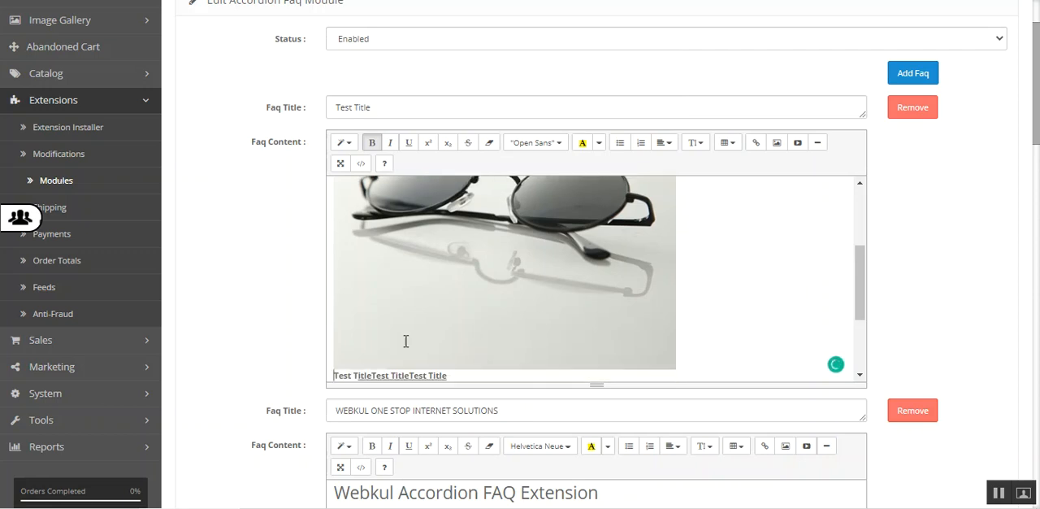
scroll(947, 97, up, 2)
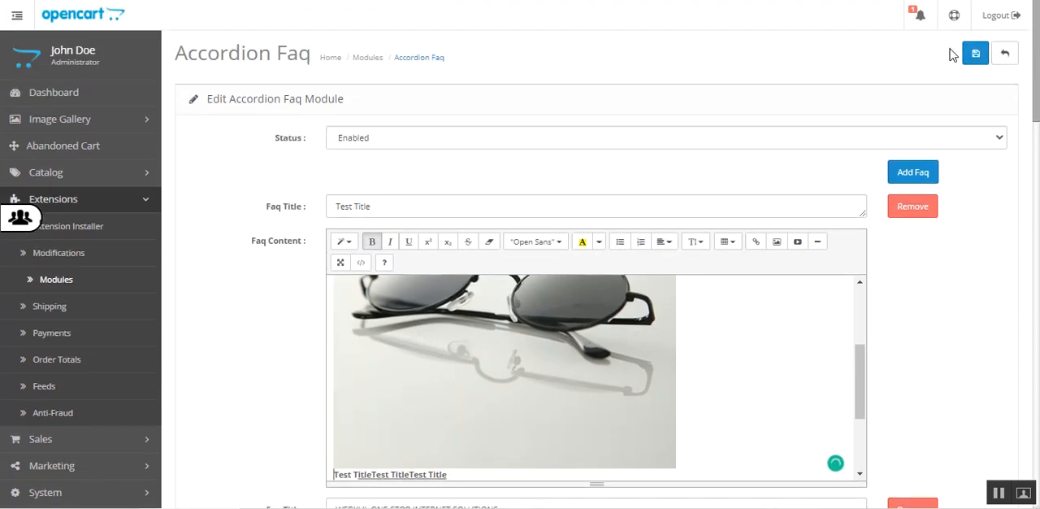
click(975, 53)
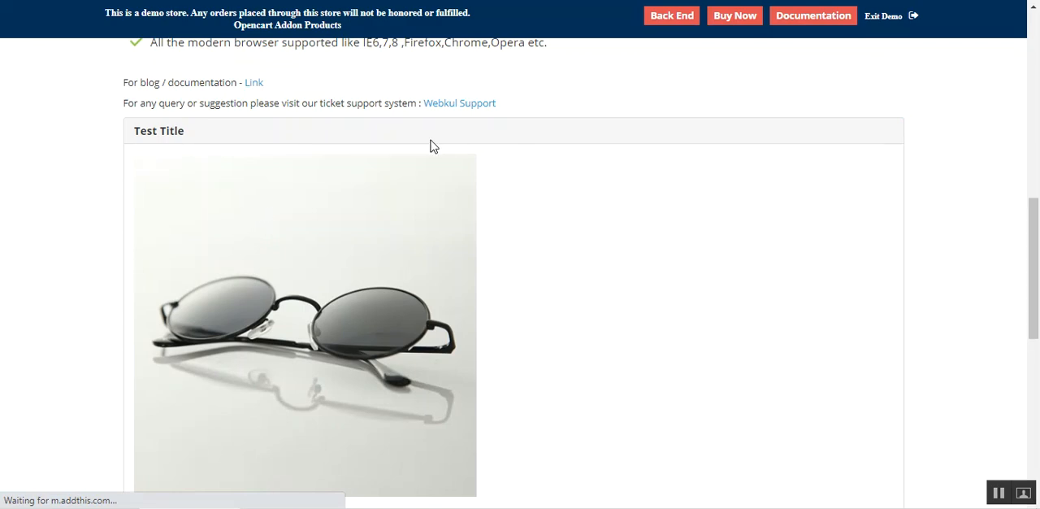
- On the storefront product page, toggle the Test Title FAQ and review its picture and the text below it
click(177, 140)
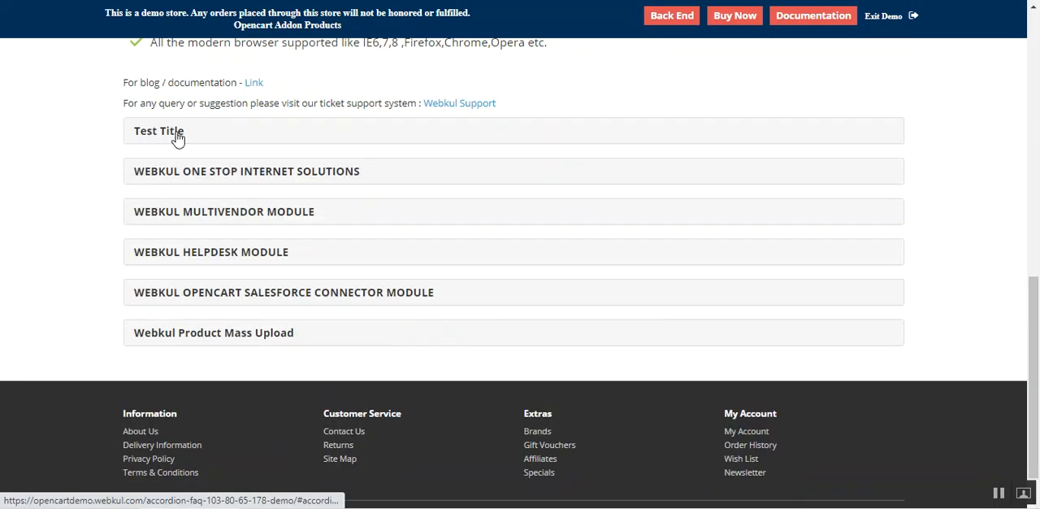
click(177, 138)
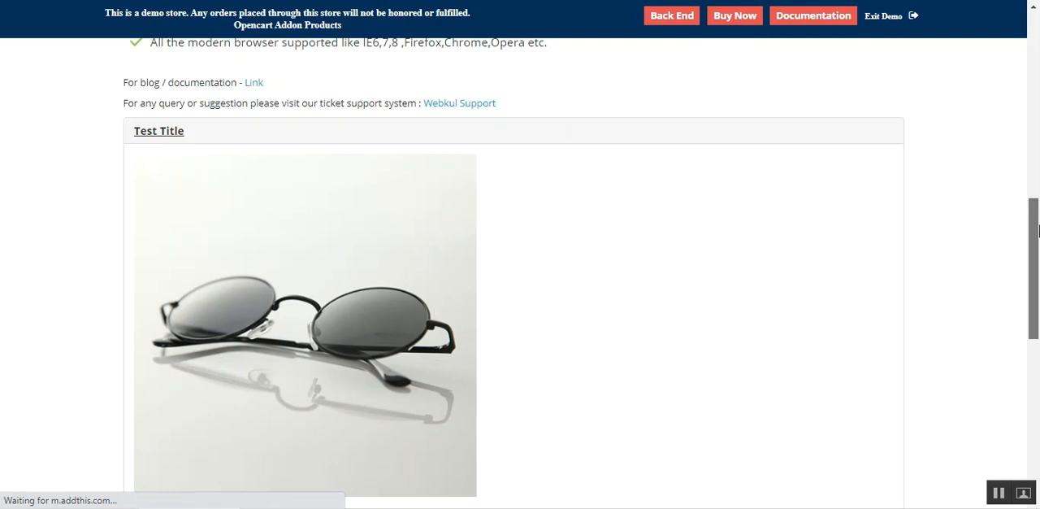
drag(1033, 228, 1034, 289)
drag(144, 293, 250, 297)
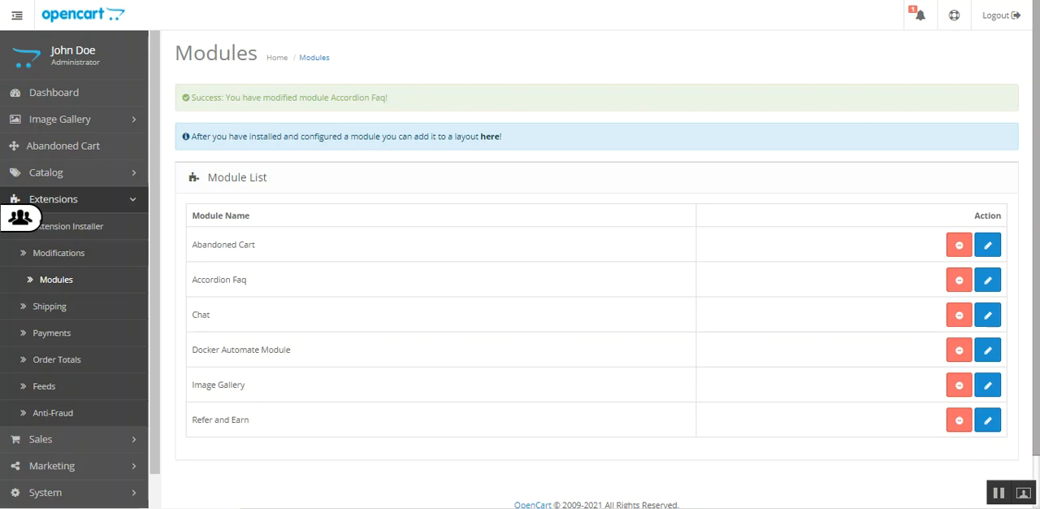
- Remove the Test Title FAQ from the Accordion Faq module settings in the admin and save the module
click(988, 281)
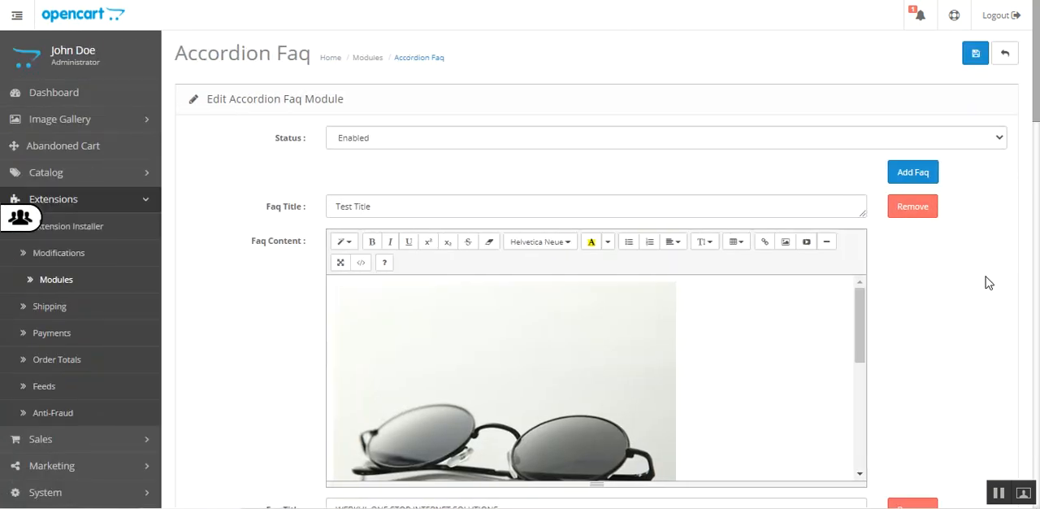
scroll(1037, 123, down, 1)
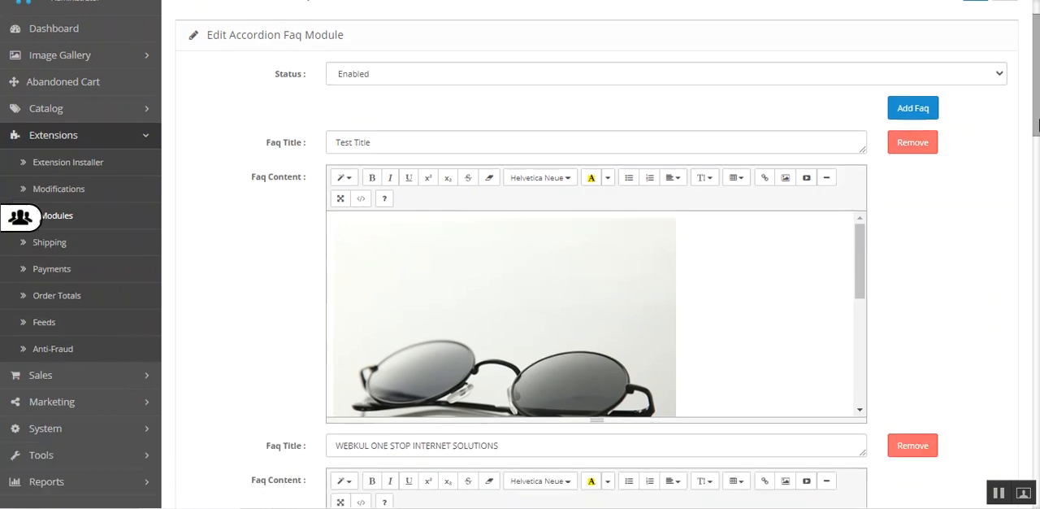
click(912, 143)
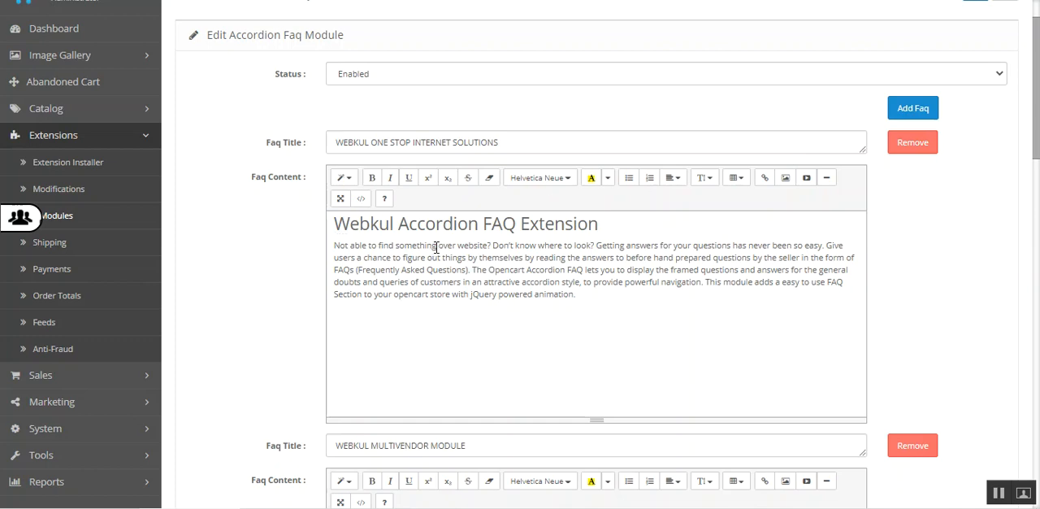
scroll(934, 82, up, 1)
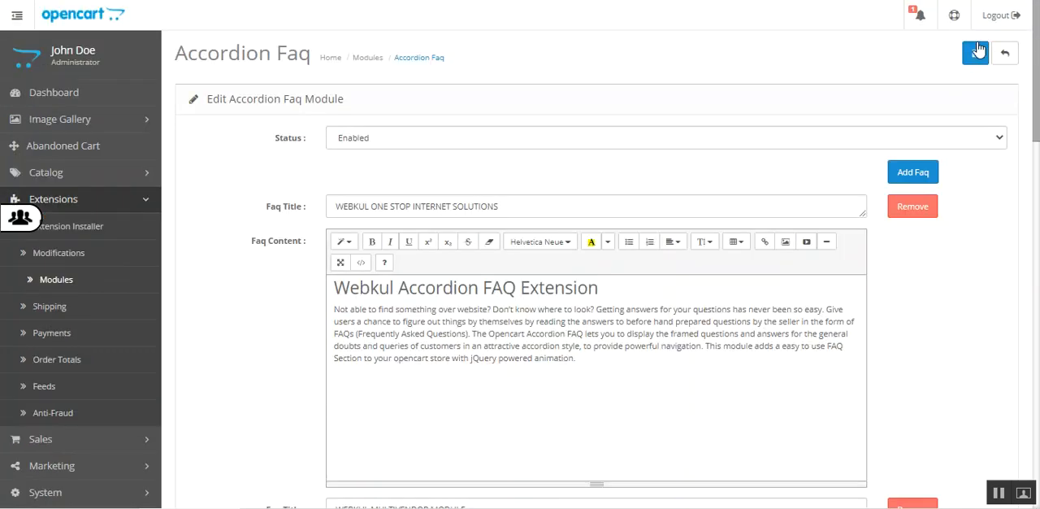
click(976, 52)
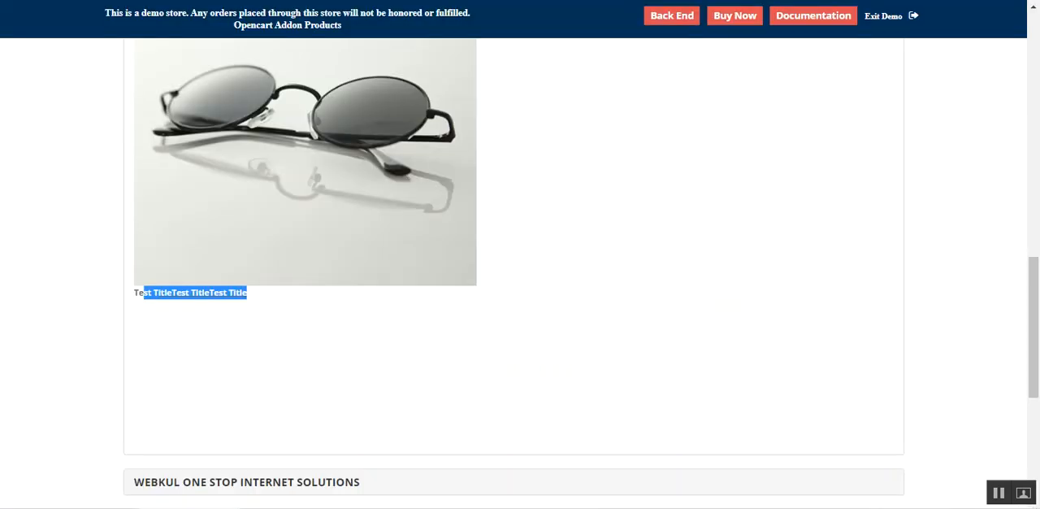
- Refresh the storefront product page and examine the FAQ list, toggling the WEBKUL ONE STOP INTERNET SOLUTIONS and WEBKUL MULTIVENDOR MODULE entries
key(F5)
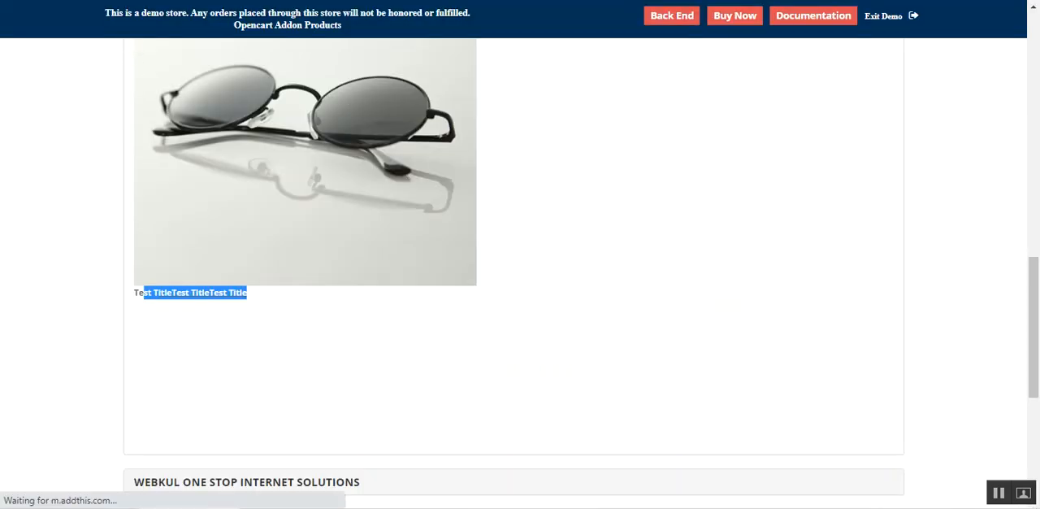
scroll(309, 202, down, 8)
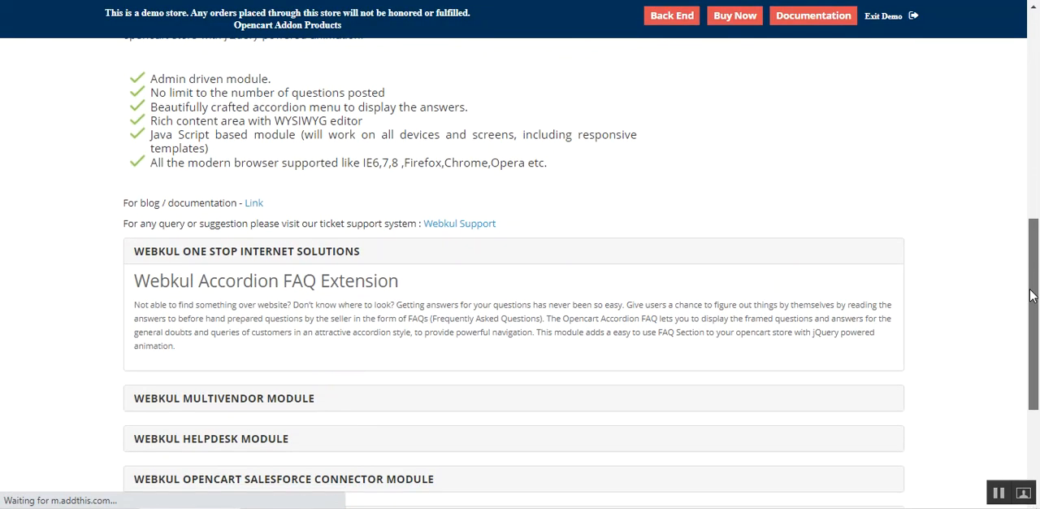
click(244, 166)
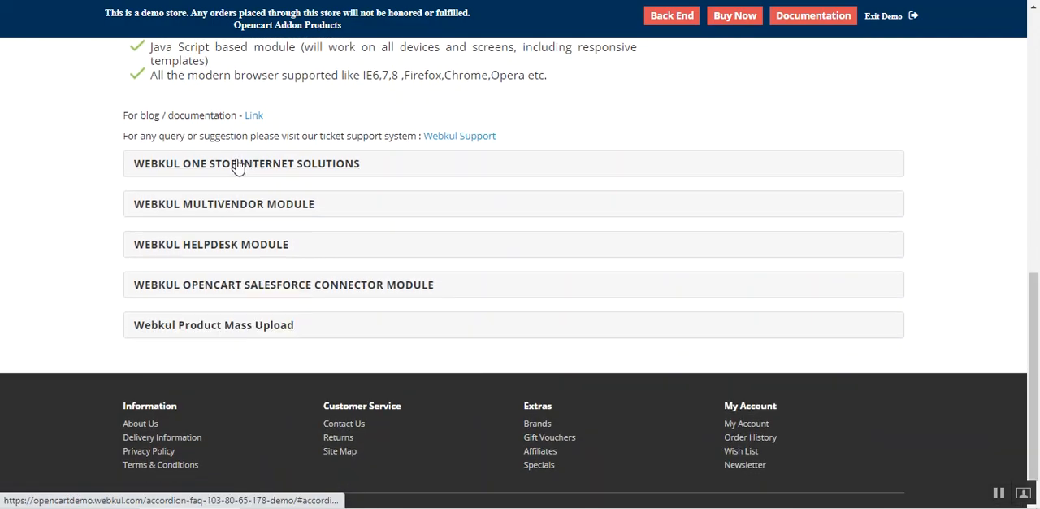
click(395, 209)
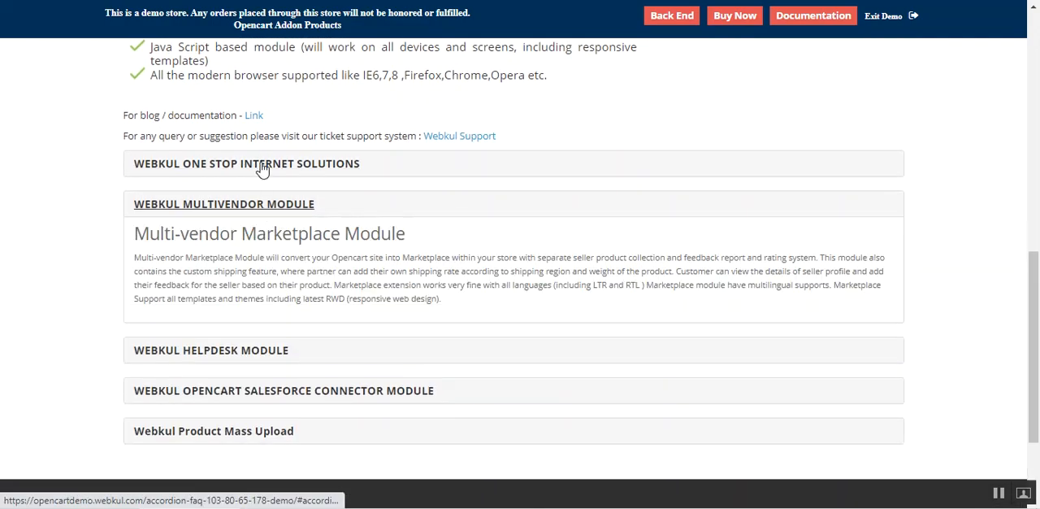
click(262, 167)
click(262, 166)
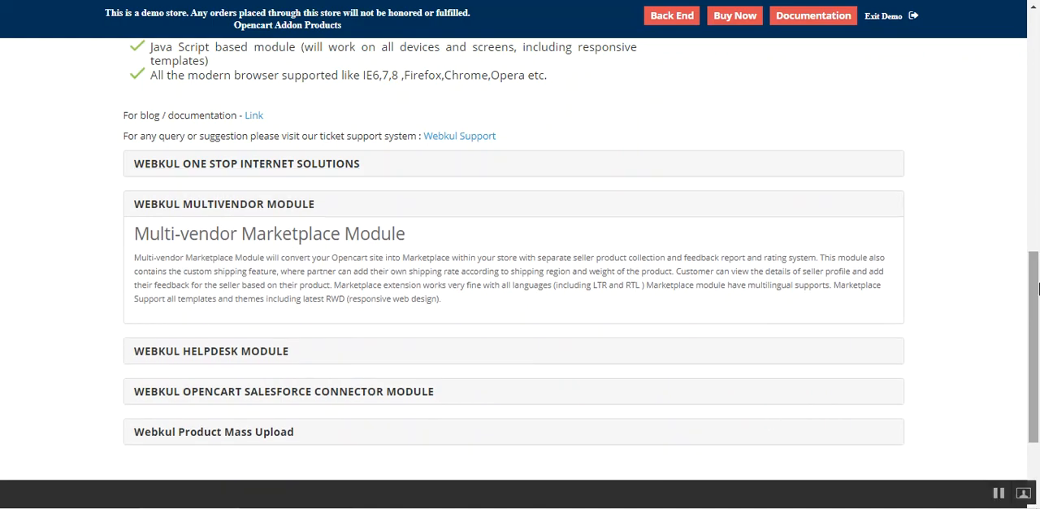
mouse_move(1033, 318)
mouse_down()
mouse_move(1032, 61)
mouse_move(1032, 347)
mouse_move(1032, 318)
mouse_up()
click(247, 208)
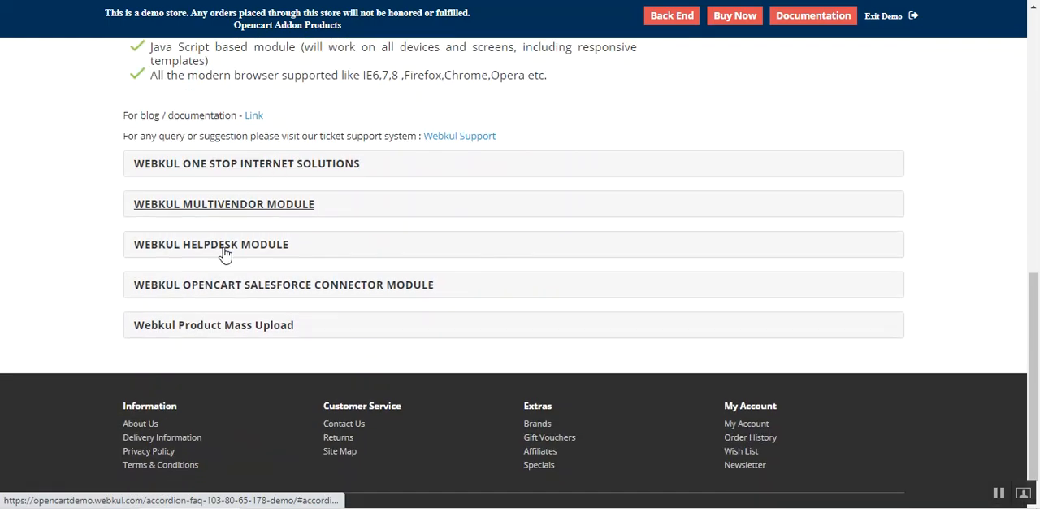
click(227, 173)
click(226, 171)
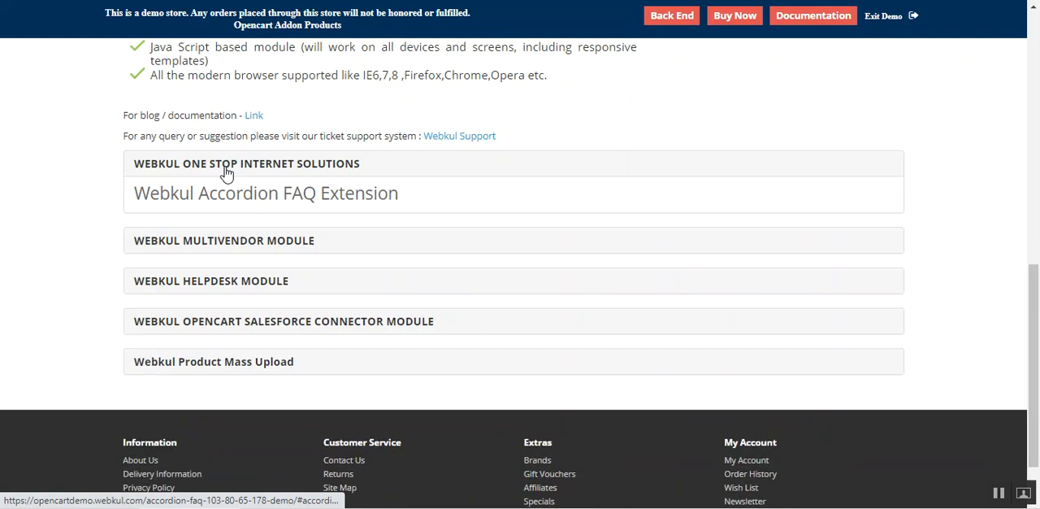
scroll(1024, 322, up, 8)
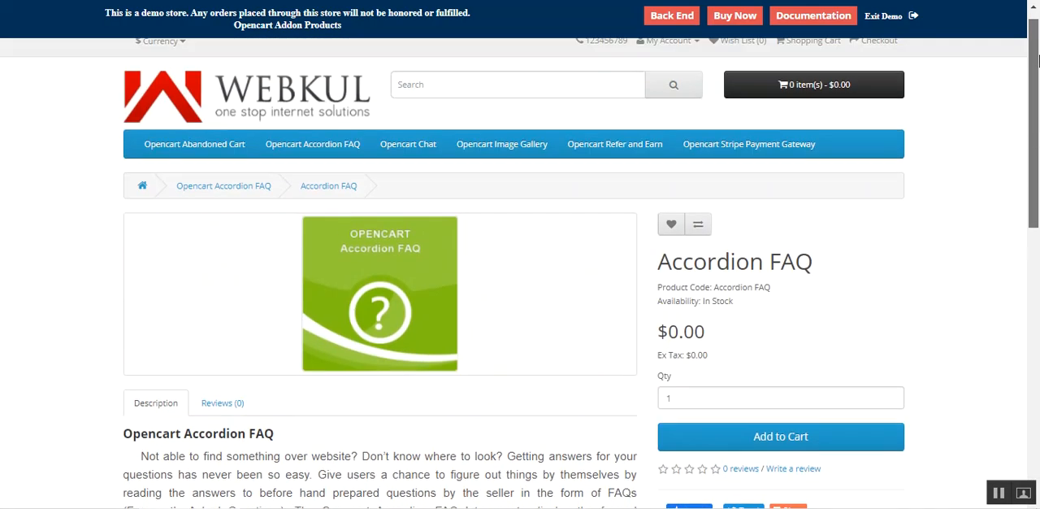